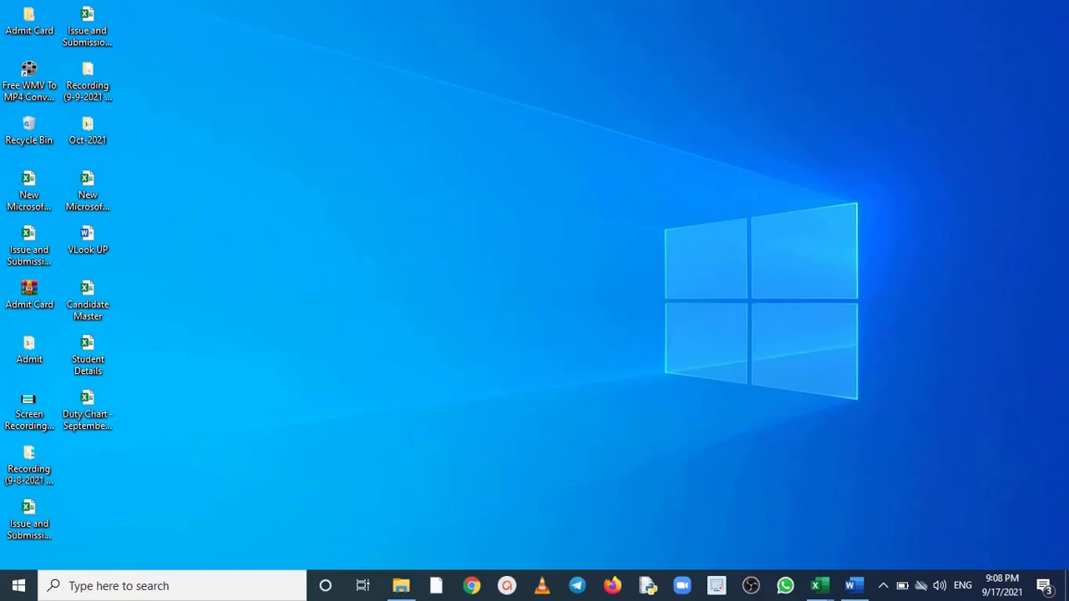
Switch to the VLook UP document in Word and read the VLOOKUP explanation down to the syntax heading
left_click(852, 584)
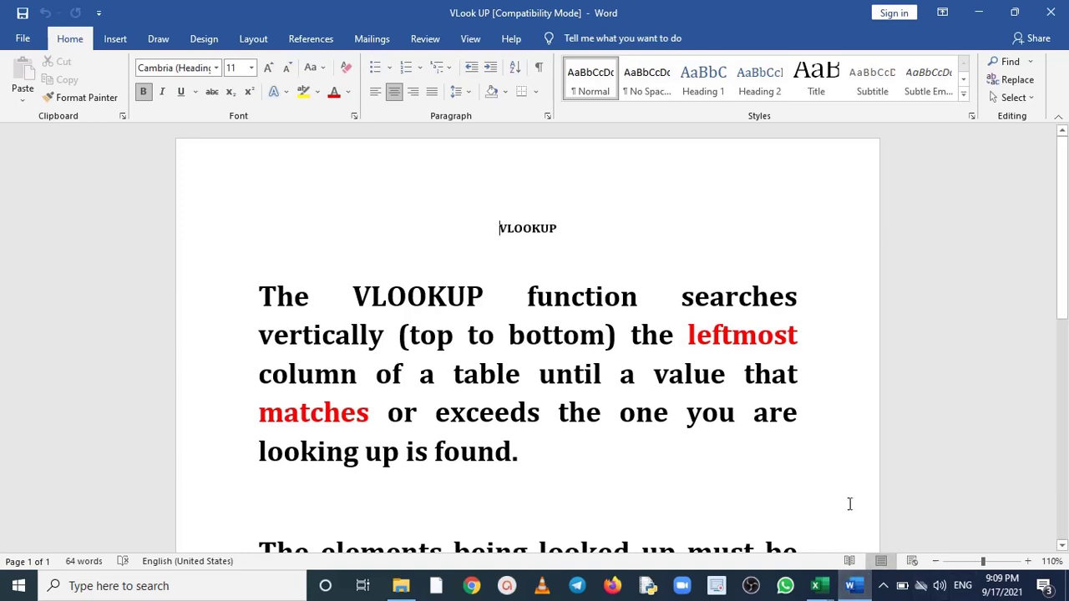
left_click(666, 395)
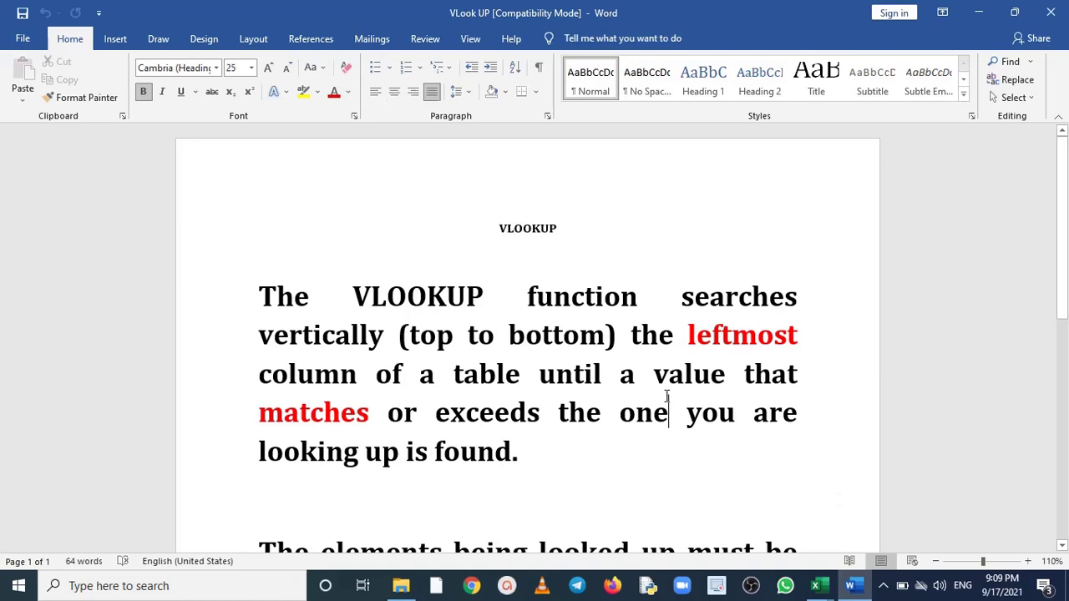
key("Down")
key("Down")
key("Down")
key("Down")
key("Down")
key("Down")
key("Down")
key("Down")
key("Down")
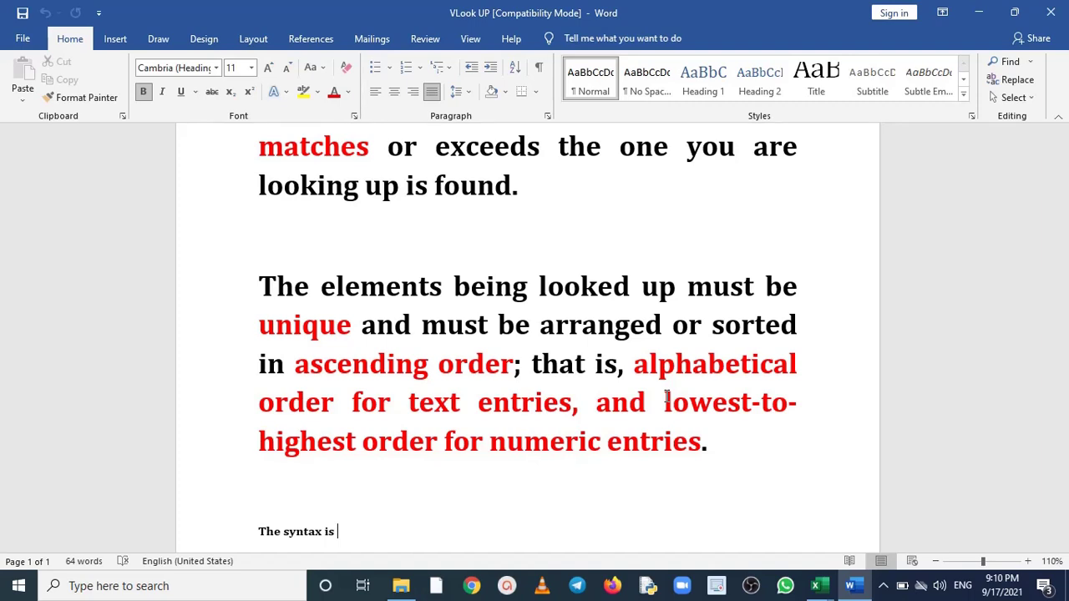
Return to the opening paragraph of the document and reread what the VLOOKUP function does
key("Up")
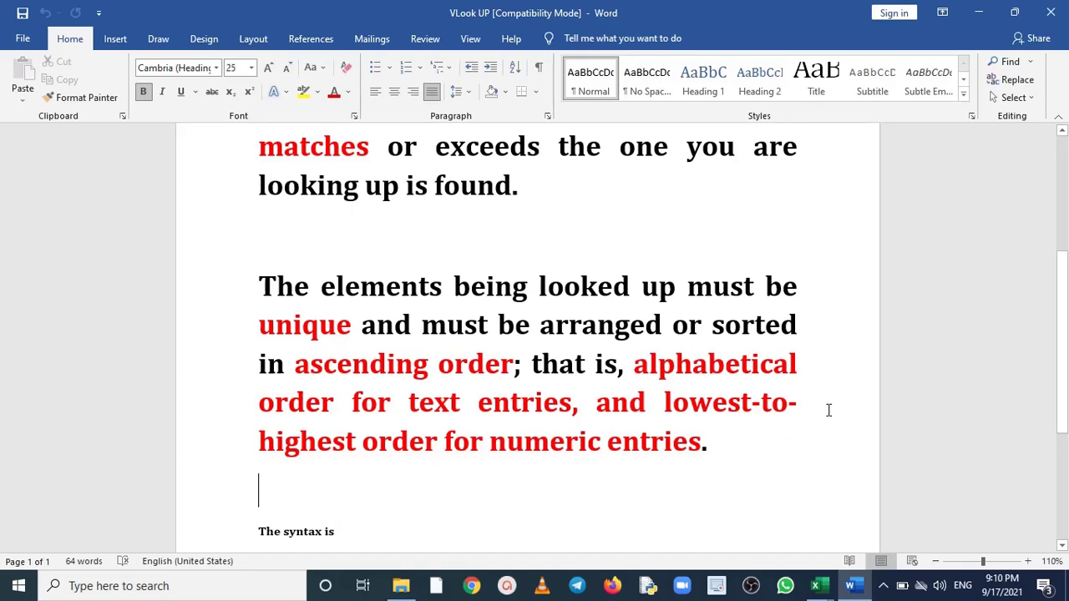
key("Up")
key("Up")
key("Up")
key("Up")
key("Up")
key("Up")
key("Up")
key("Up")
key("Up")
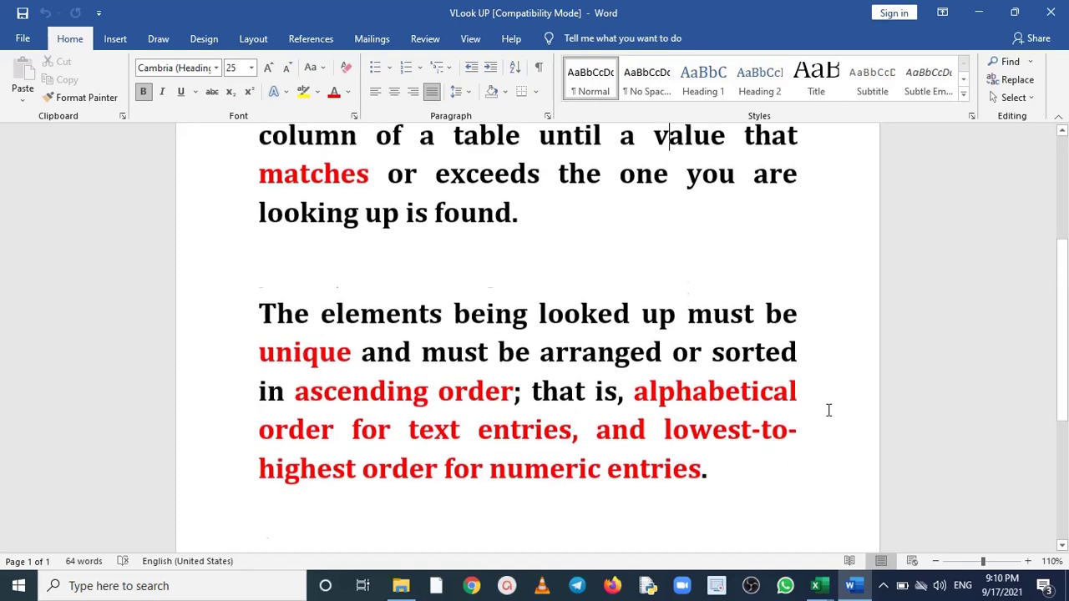
key("Up")
key("Up")
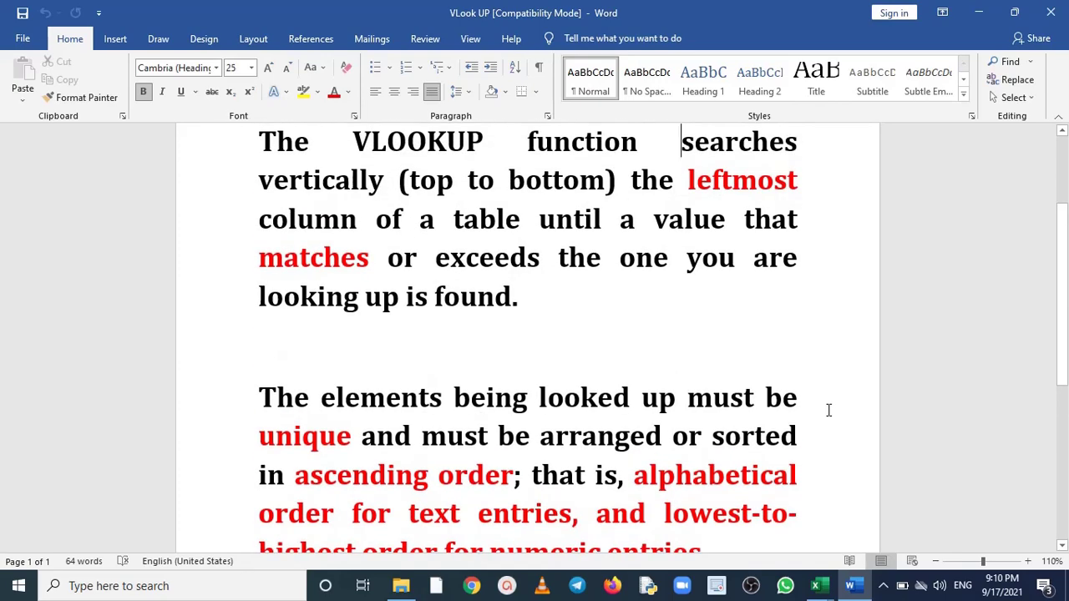
Review the uniqueness and sort-order requirements for lookup values and the VLOOKUP syntax line below them
key("Down")
key("Down")
key("Down")
key("Down")
key("Down")
key("Down")
key("Down")
key("Down")
key("Down")
key("Down")
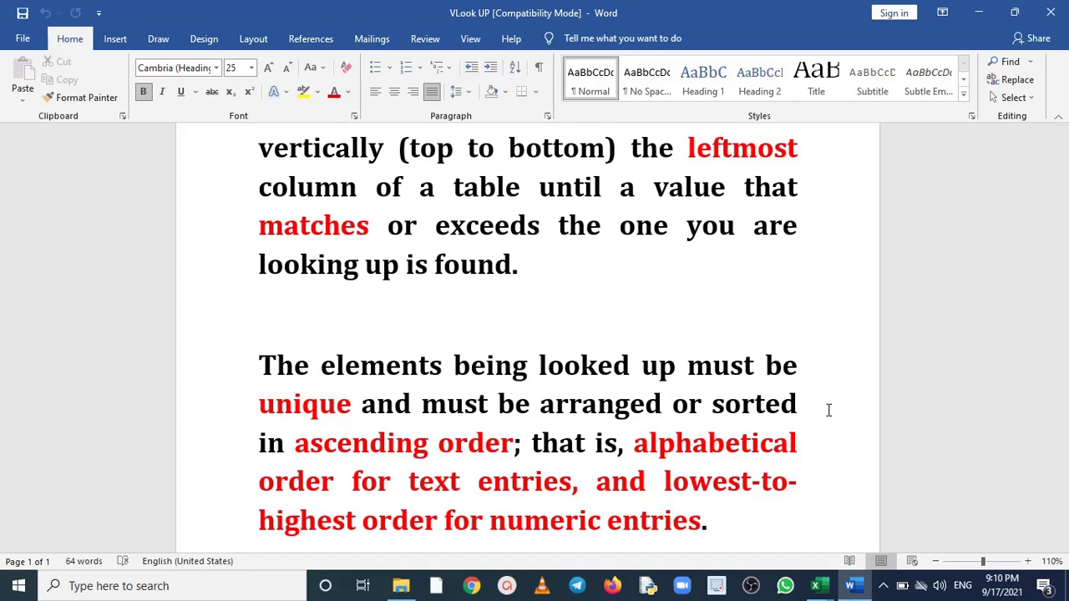
key("Down")
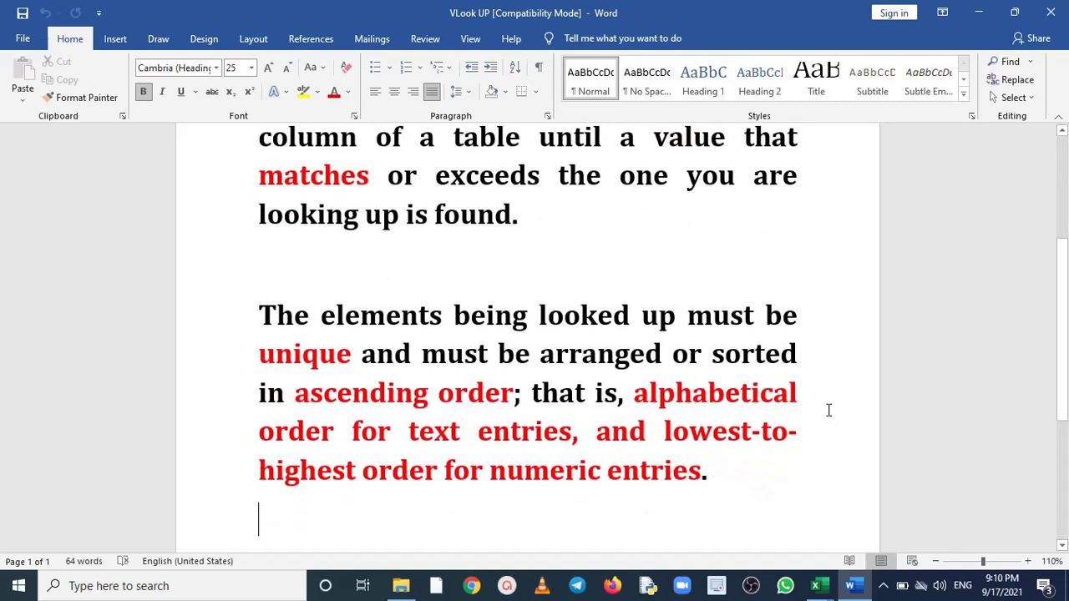
key("Down")
key("Down")
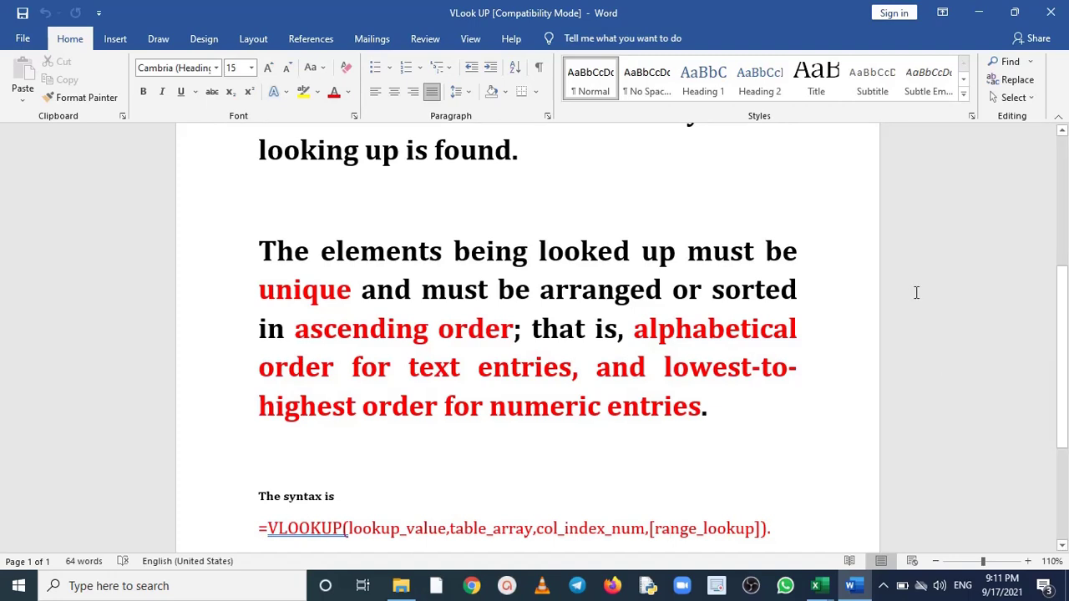
Switch to the Candidate Master workbook in Excel and look through the candidate records on the TestPin sheet
left_click(986, 11)
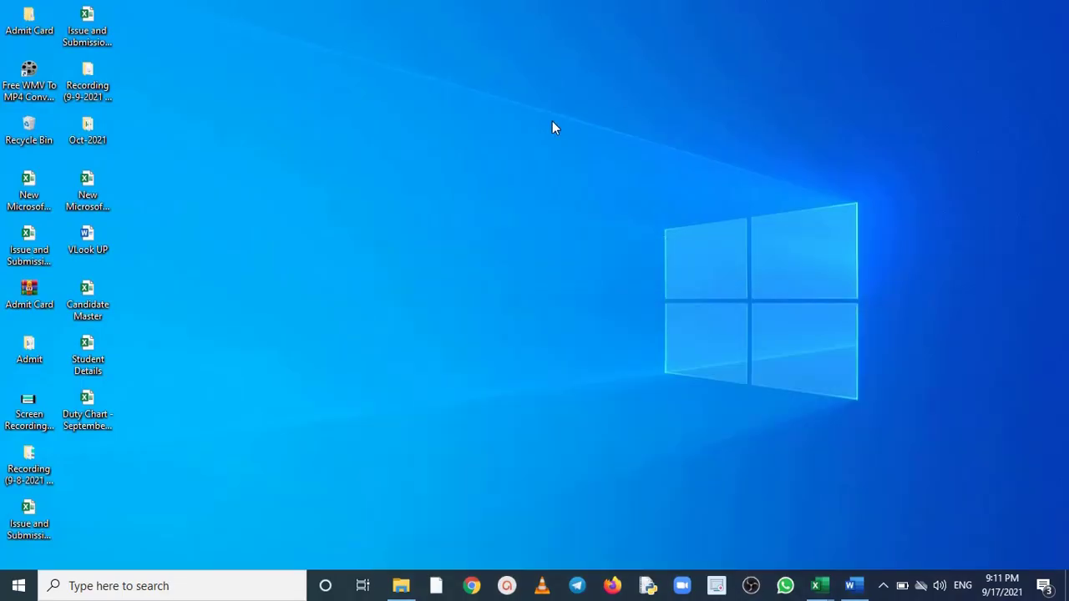
mouse_move(819, 584)
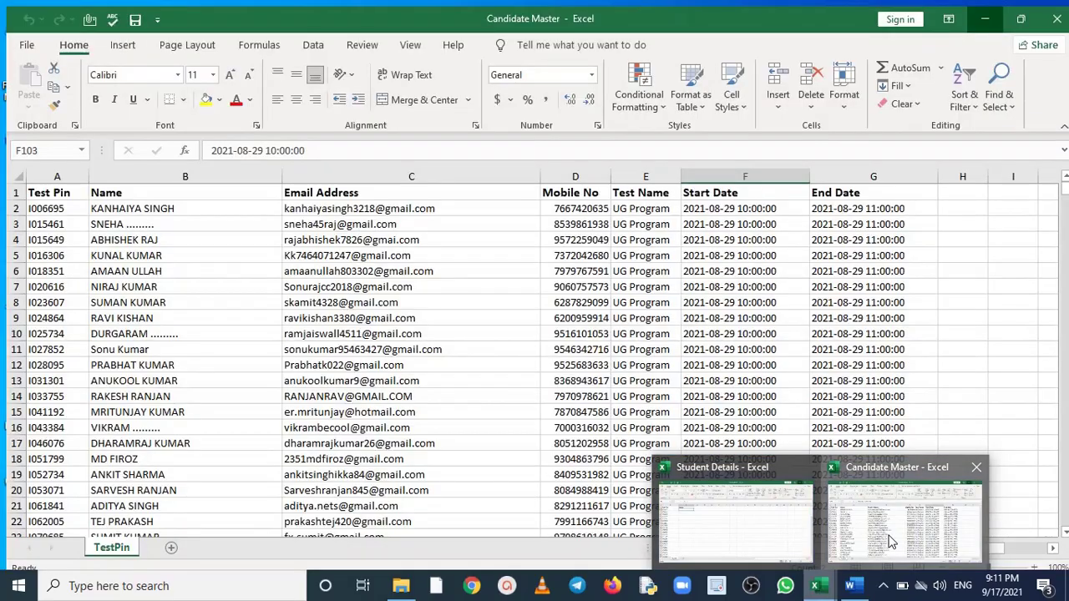
left_click(883, 544)
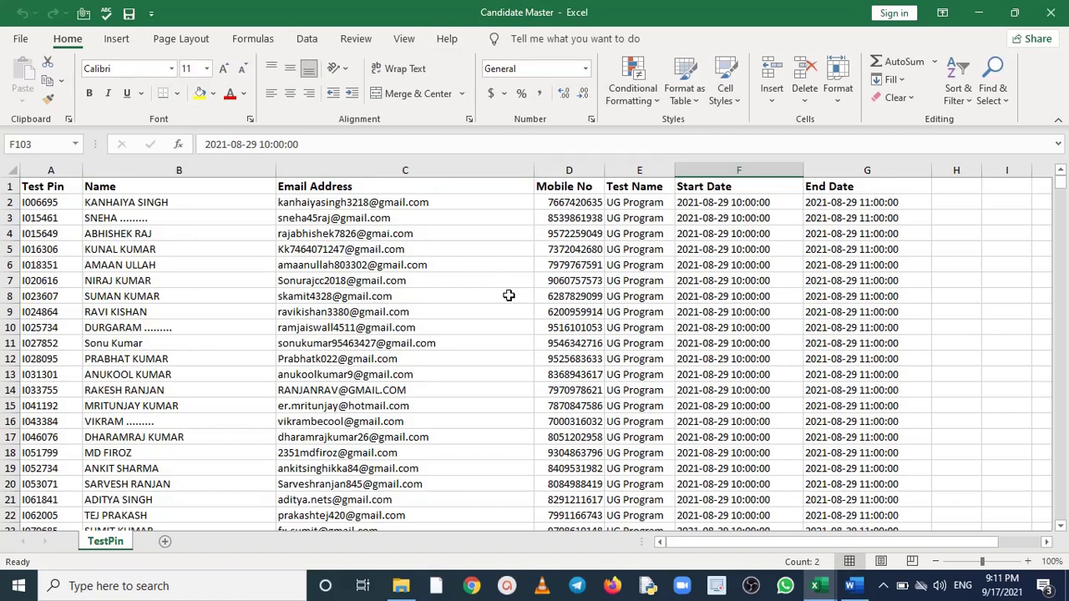
left_click(1060, 526)
left_click_drag(1061, 526, 1062, 526)
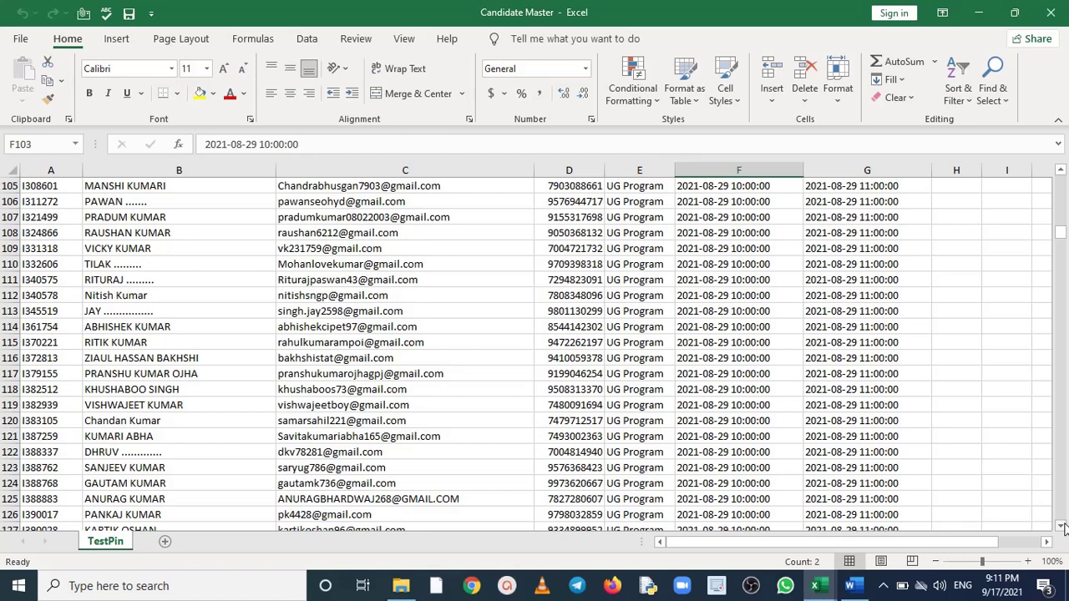
left_click(985, 20)
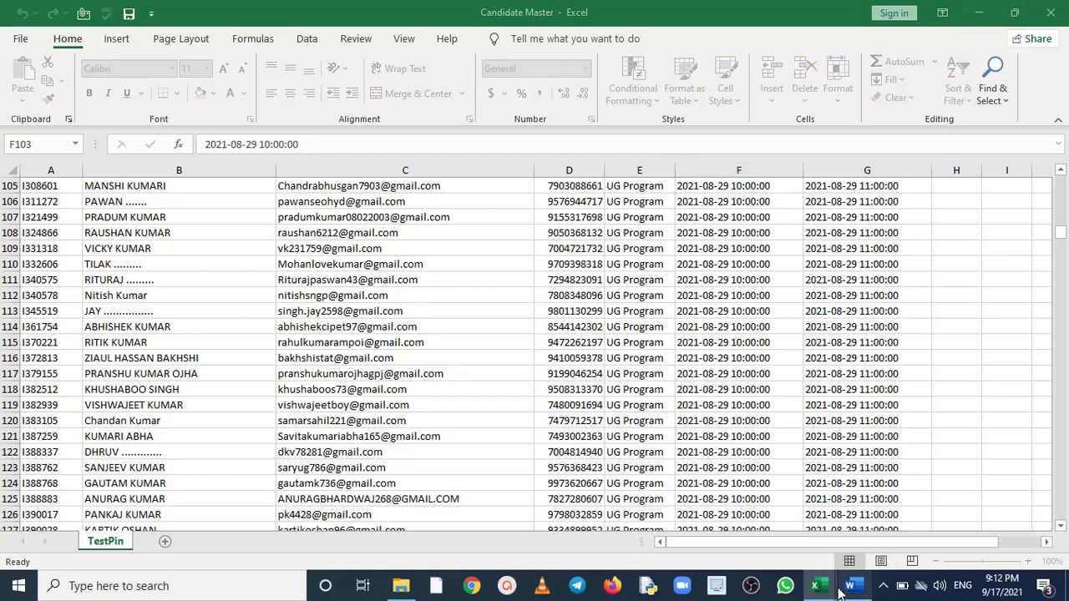
Switch to the Student Details workbook and examine the Test Pin and Name columns on the Student sheet
mouse_move(818, 580)
left_click(764, 535)
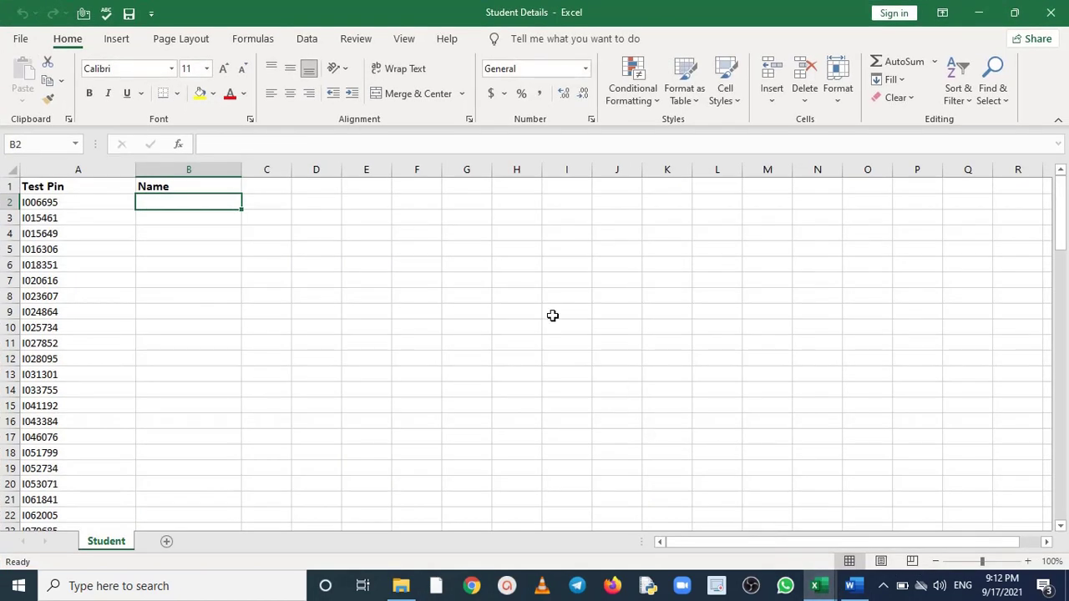
left_click(552, 315)
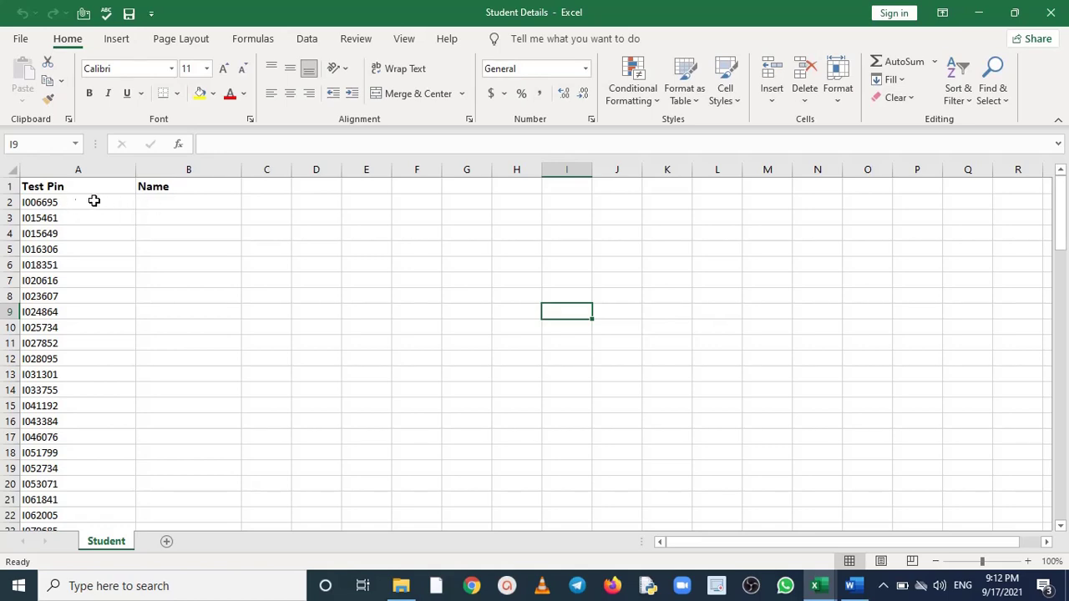
left_click(159, 202)
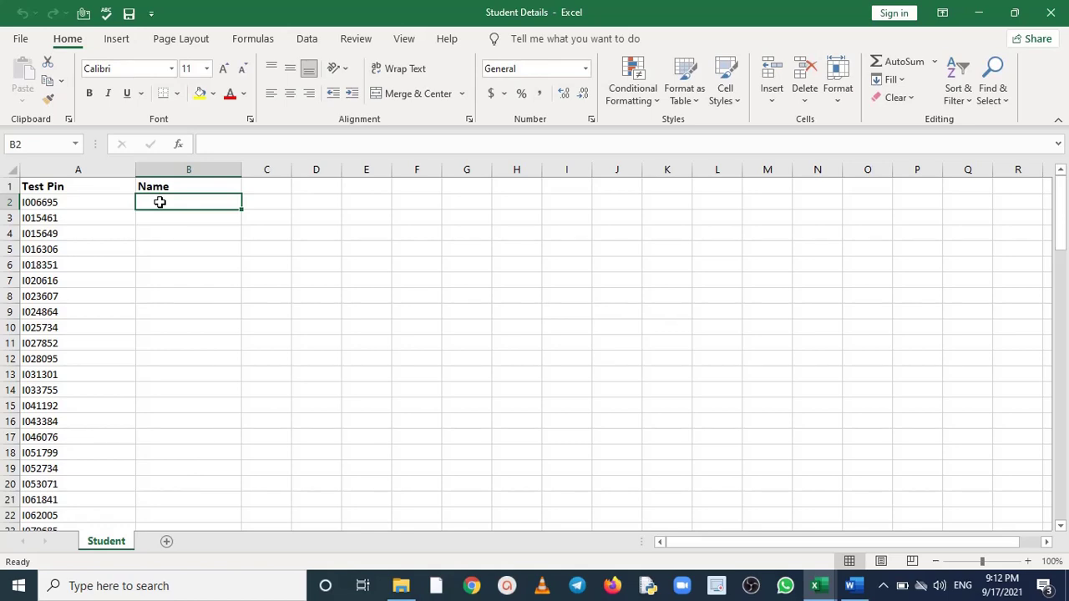
Copy the first student's test pin from cell A2 and search for it in the Candidate Master workbook
left_click(59, 206)
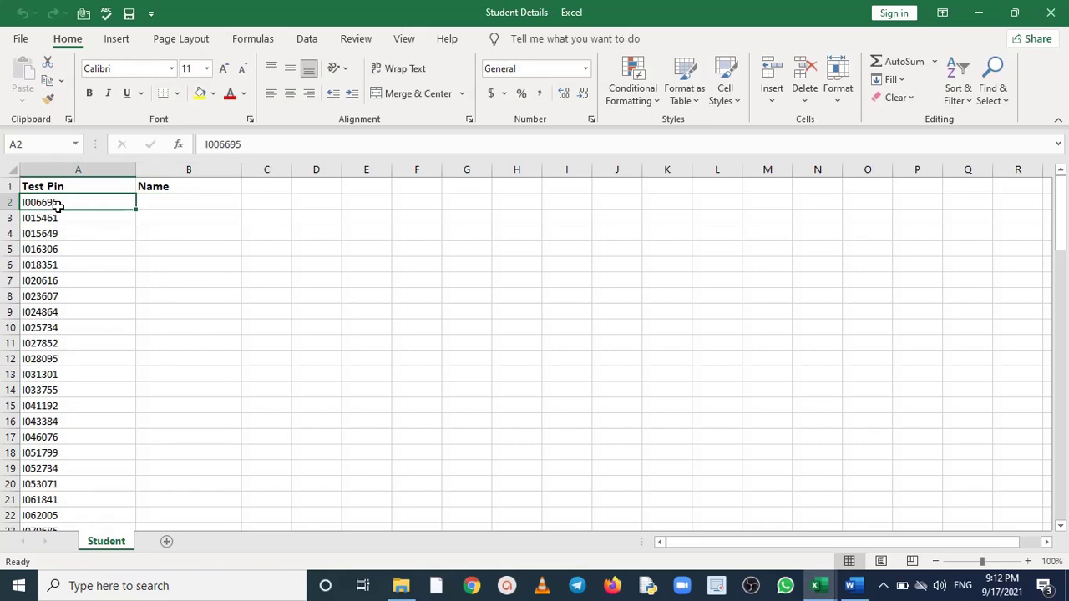
key("ctrl+c")
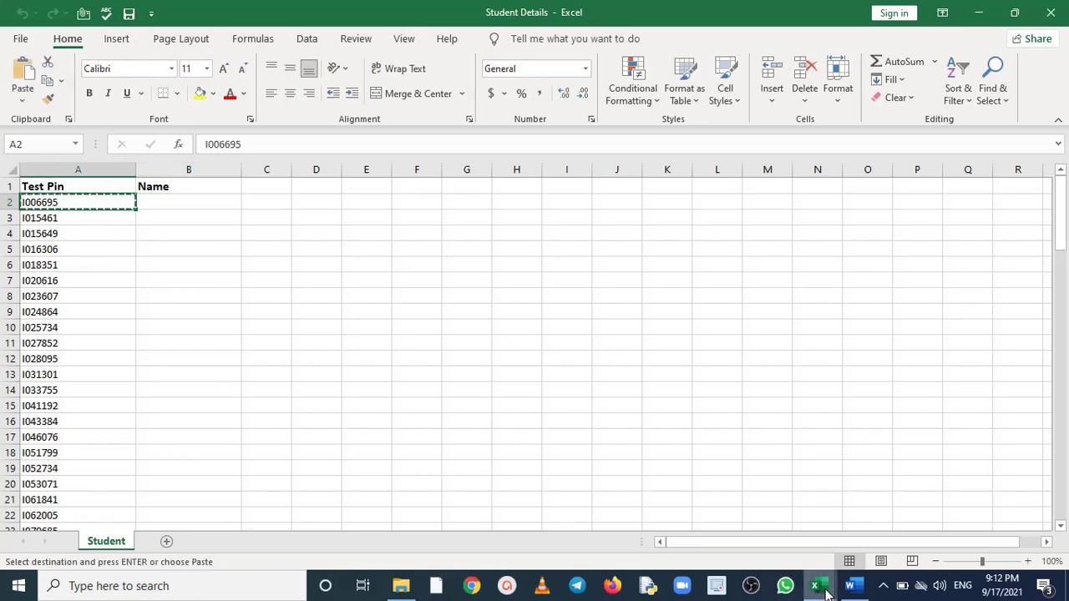
mouse_move(825, 592)
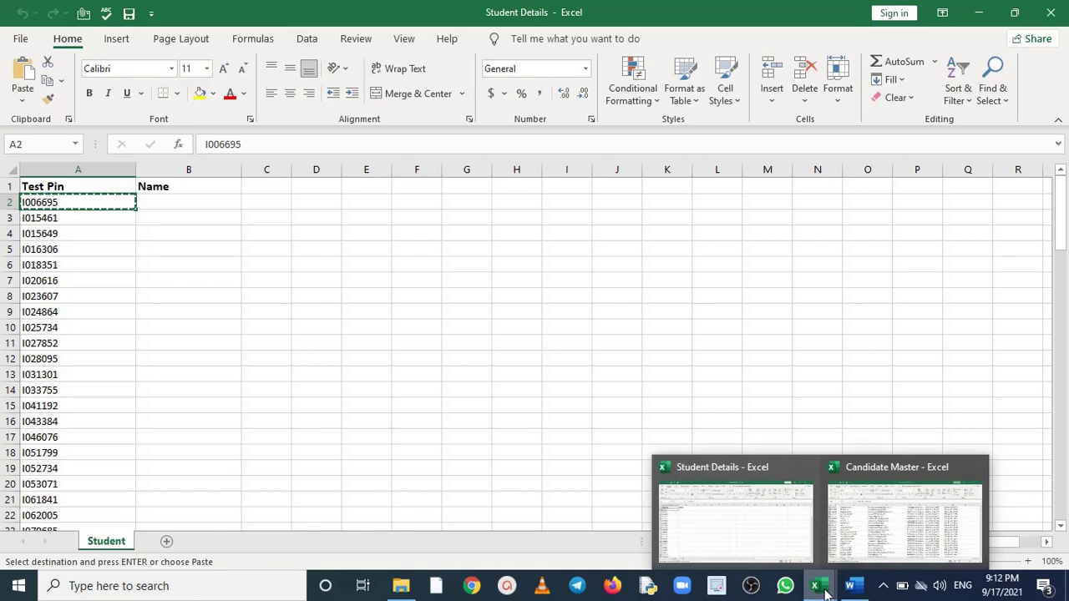
left_click(904, 522)
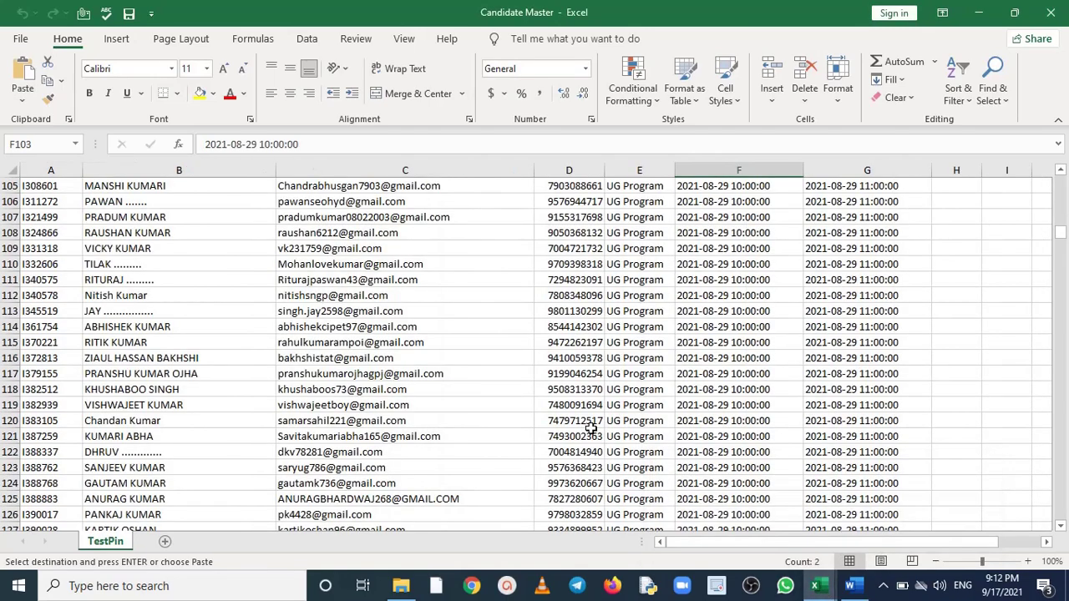
key("ctrl+f")
key("ctrl+v")
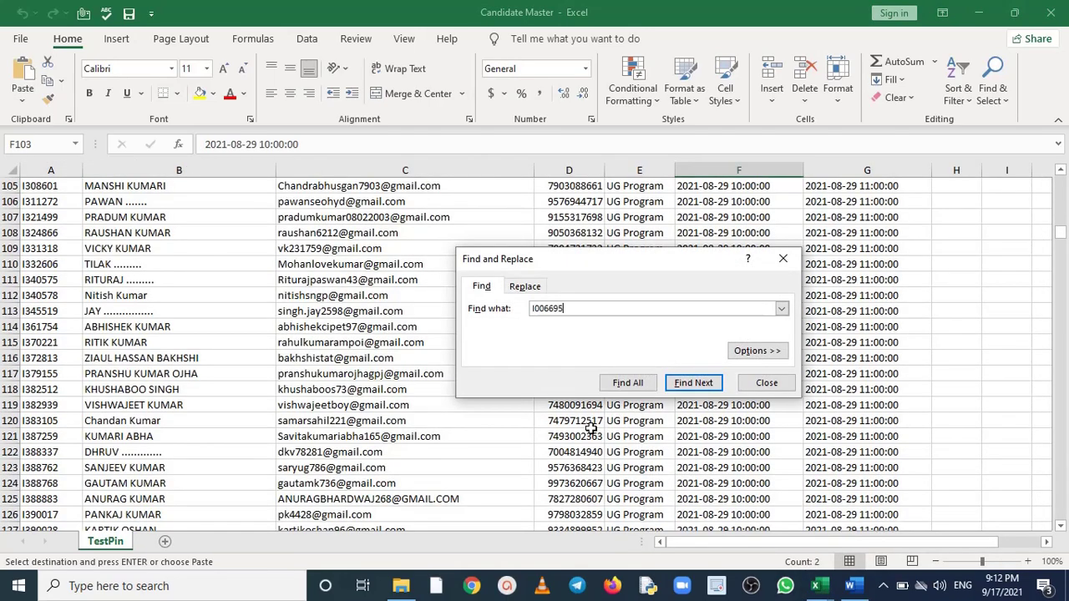
left_click(694, 384)
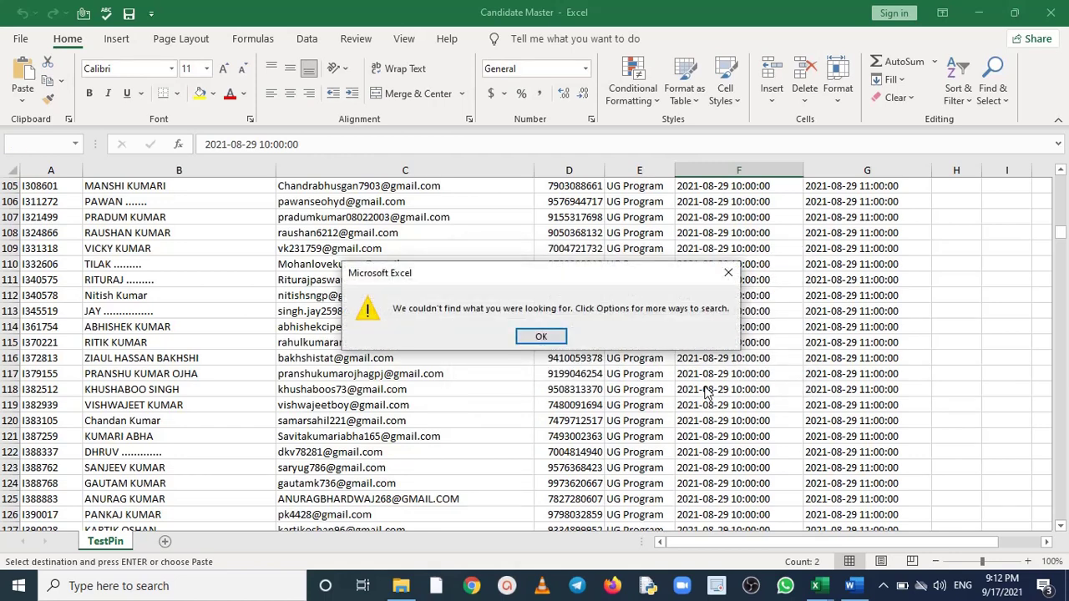
left_click(727, 275)
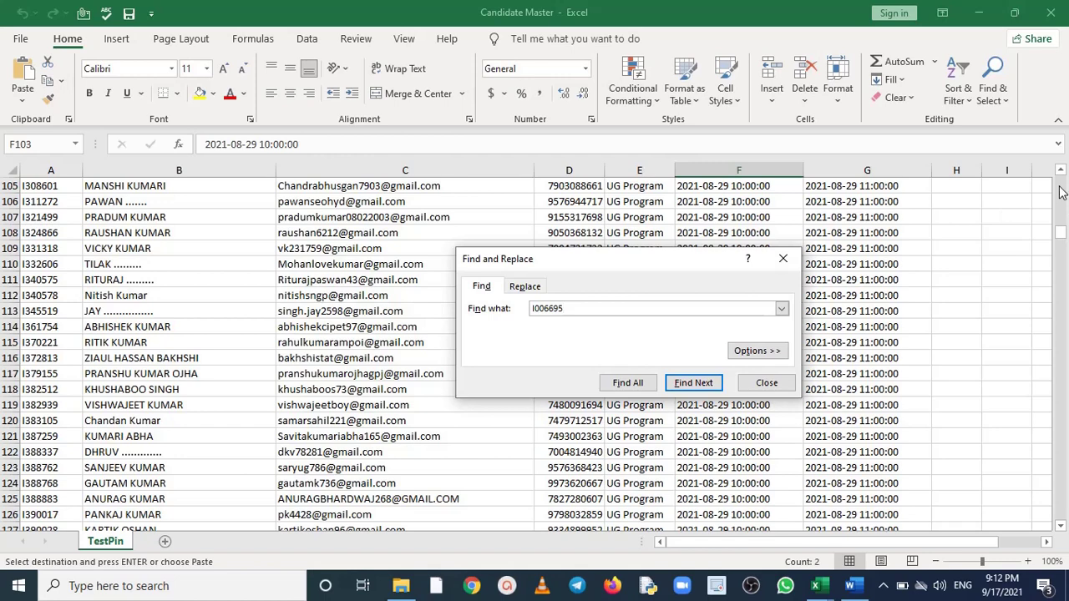
Repeat the search for the copied test pin from the top of the candidate list, then close the search
left_click_drag(1060, 234, 1062, 179)
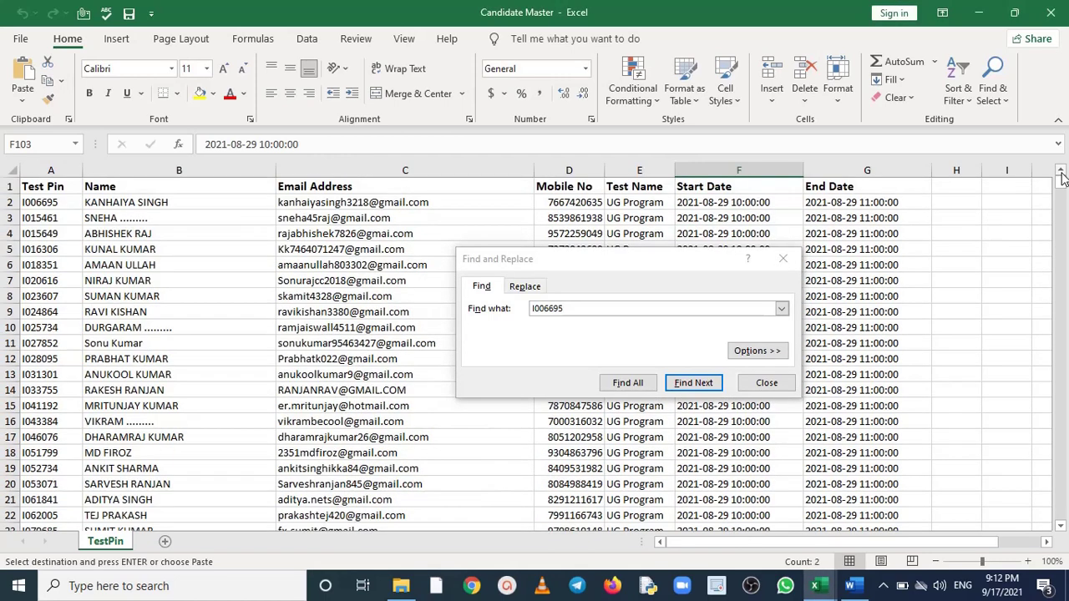
left_click(692, 382)
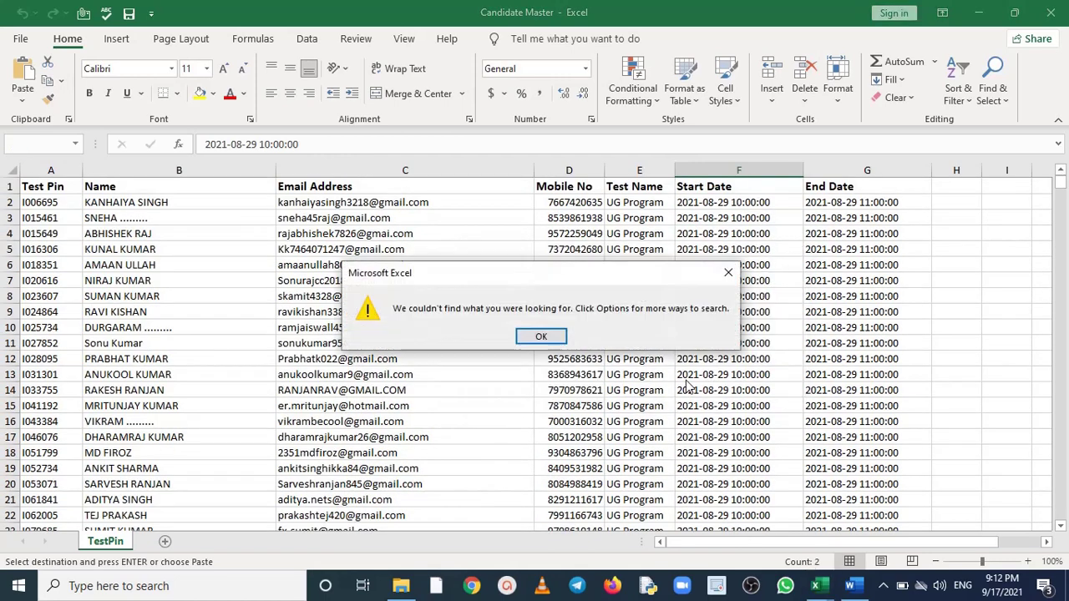
left_click(531, 337)
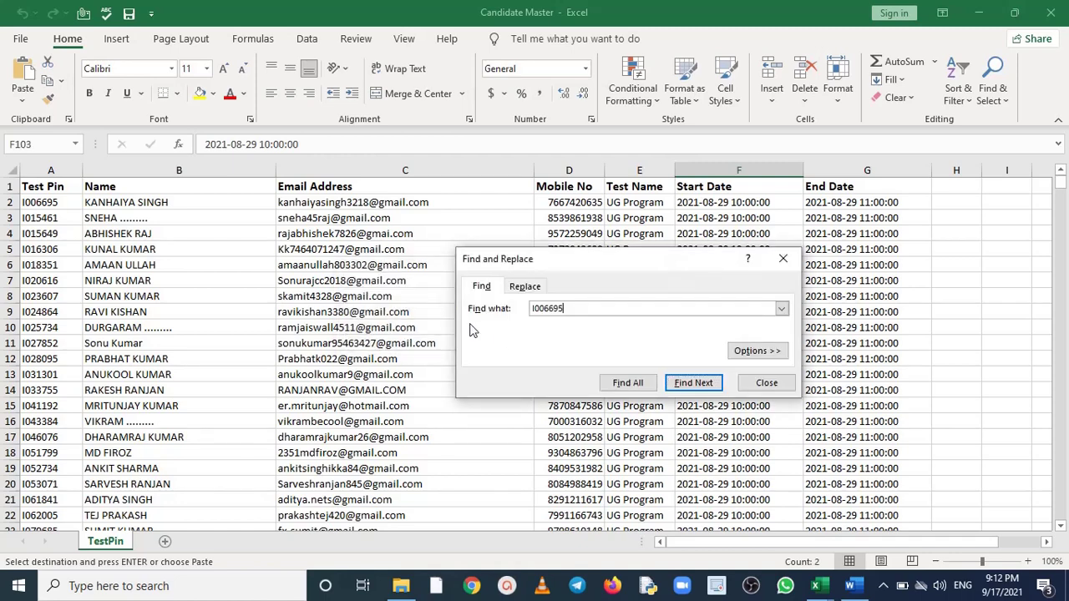
left_click(681, 384)
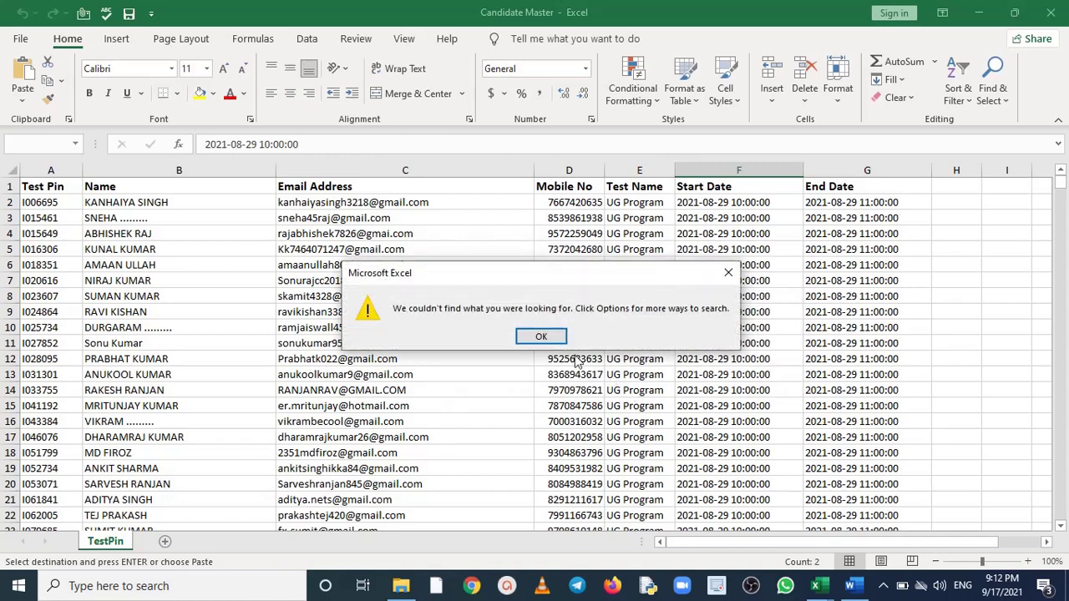
left_click(555, 339)
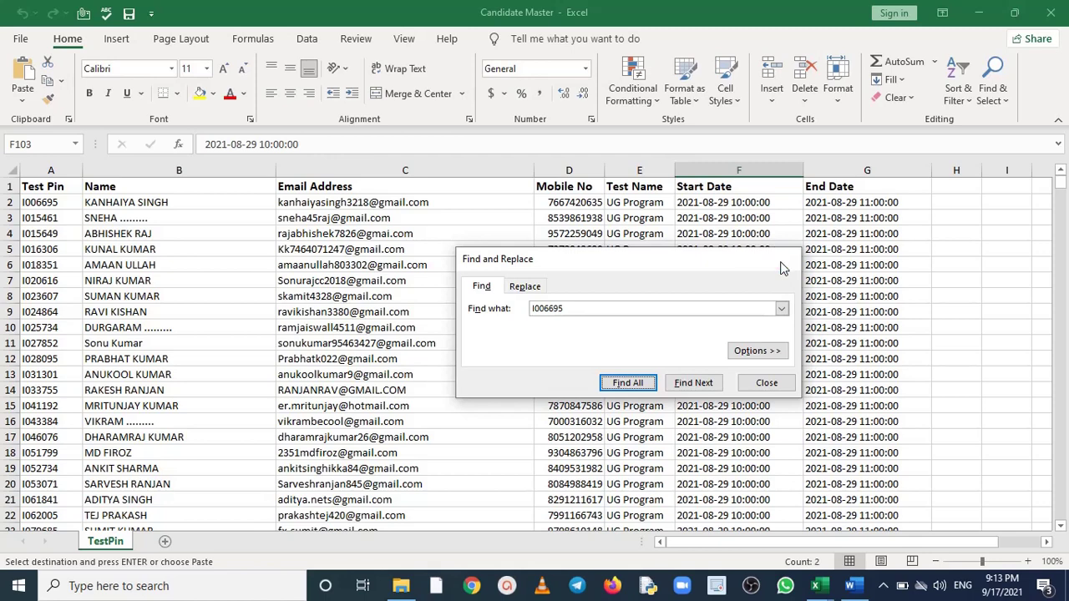
left_click(780, 261)
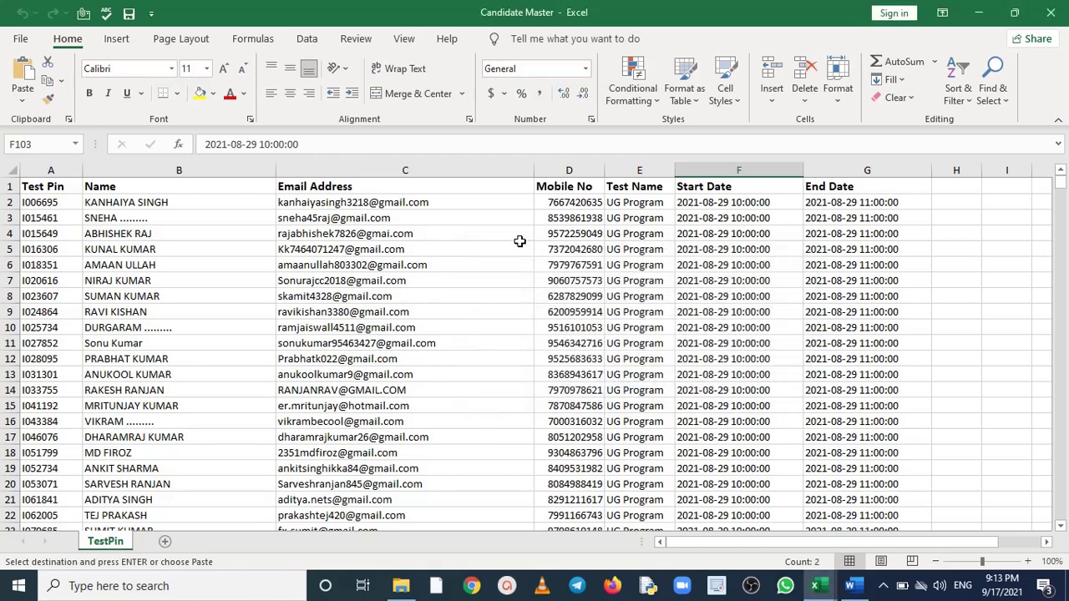
Copy the matching candidate's name from B2 of Candidate Master into cell B2 of the Student Details workbook
left_click(57, 207)
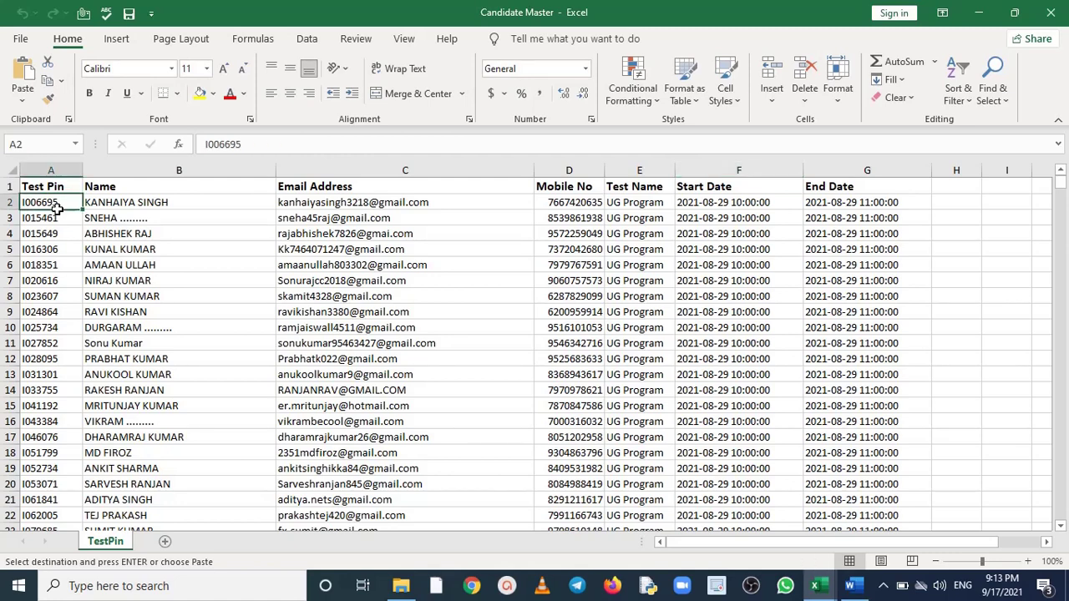
left_click(98, 200)
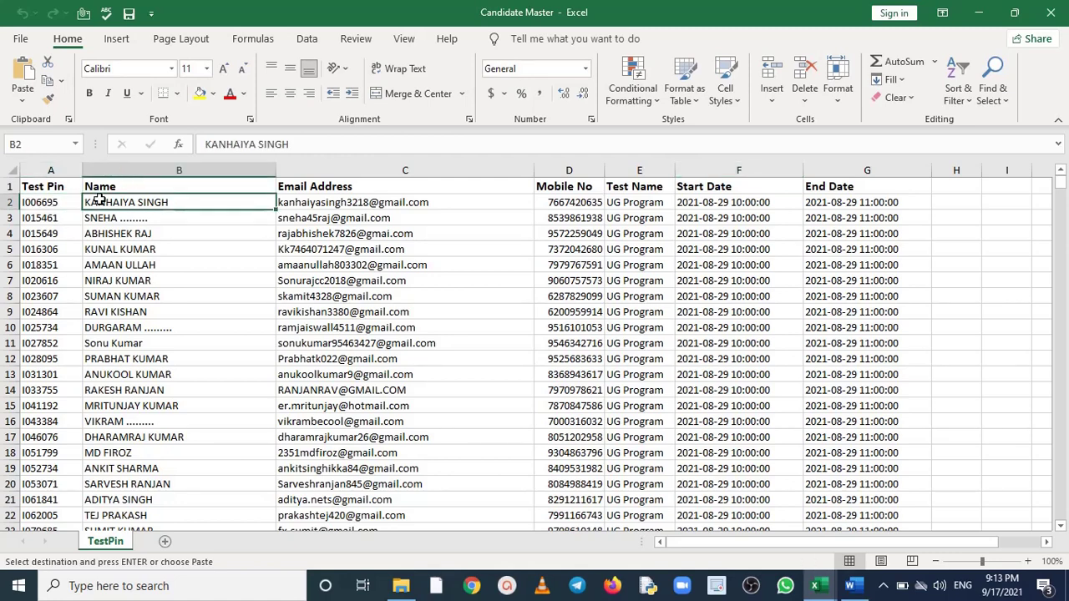
key("ctrl+c")
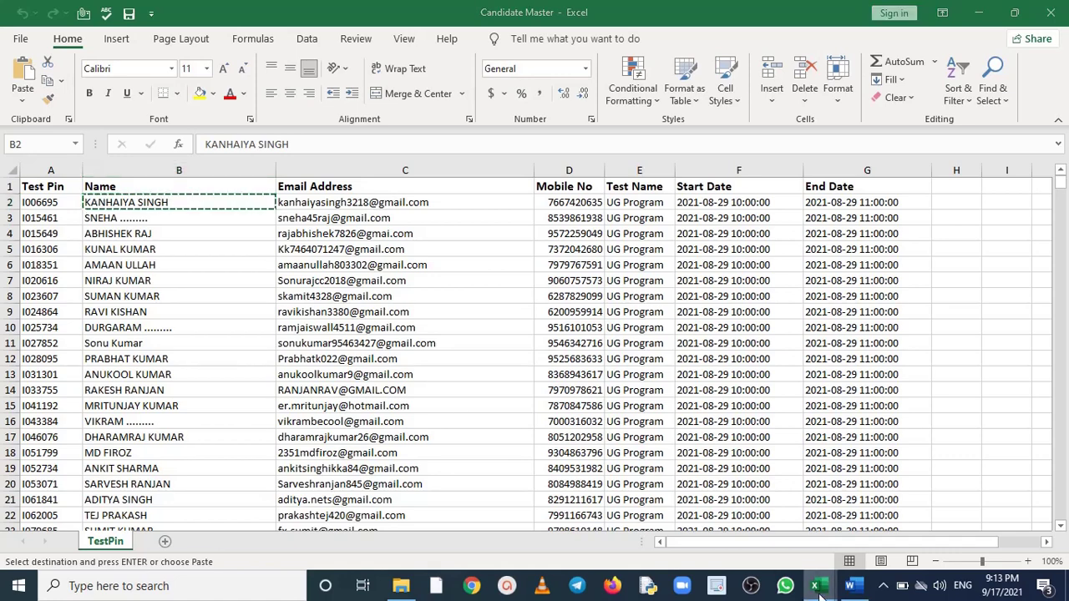
mouse_move(818, 589)
left_click(735, 551)
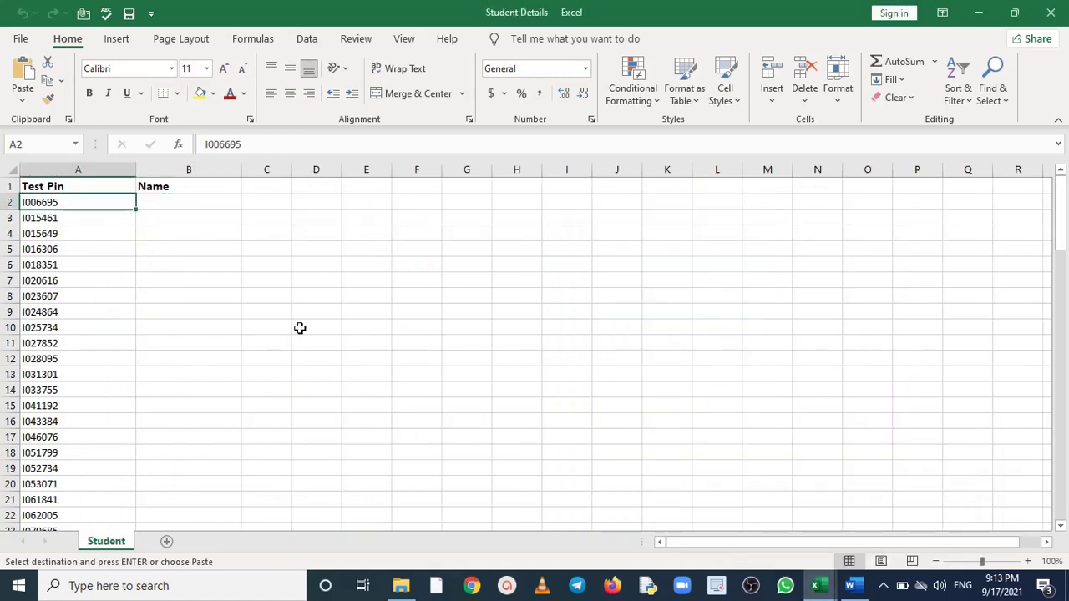
left_click(149, 209)
key("ctrl+v")
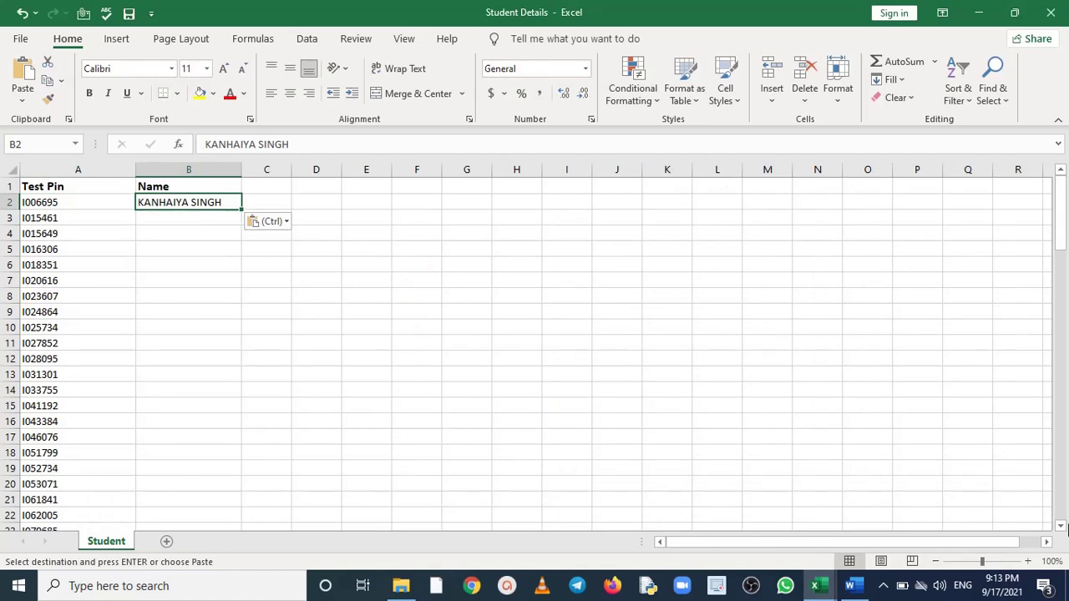
Review the test pins still lacking names, then clear the manually pasted name from cell B2 on the Student sheet
left_click(1061, 527)
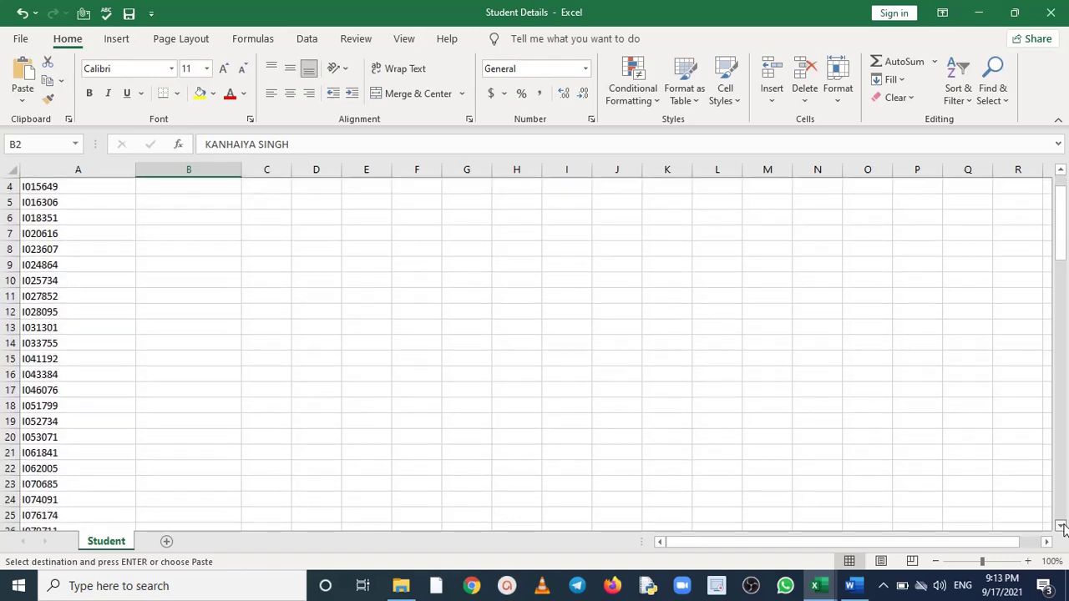
left_click(1061, 527)
left_click(1060, 527)
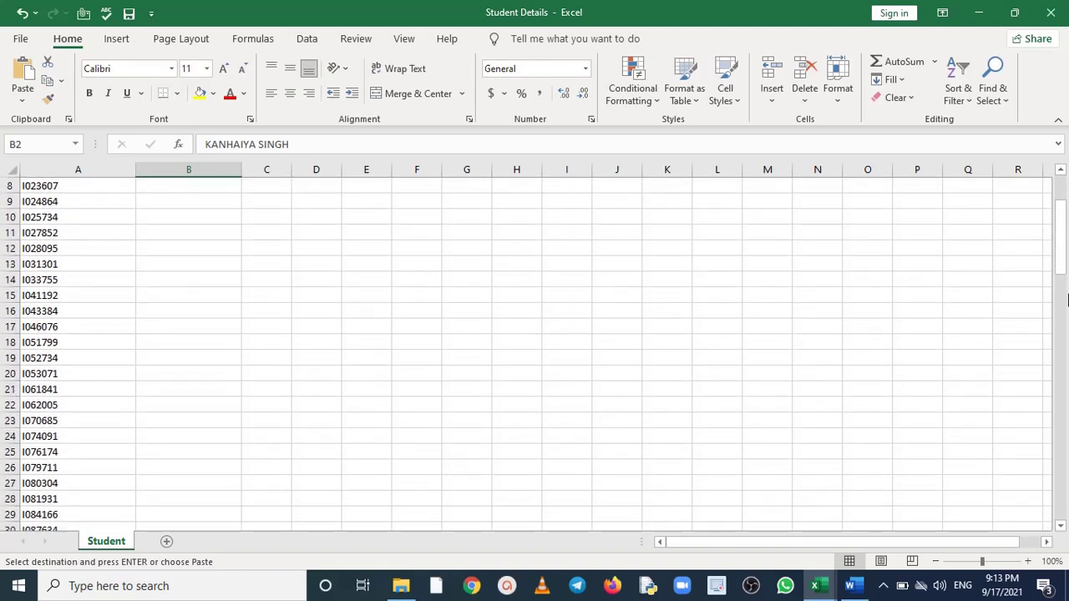
left_click(1060, 172)
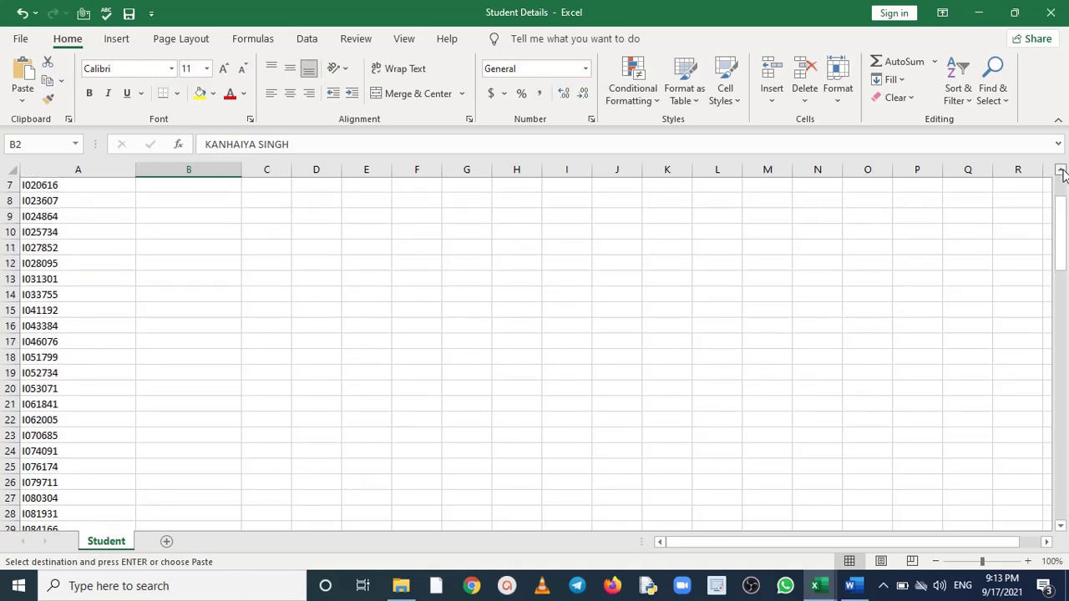
left_click(1060, 172)
left_click(1061, 172)
left_click(1061, 172)
left_click(1061, 172)
left_click(1060, 172)
left_click(1061, 172)
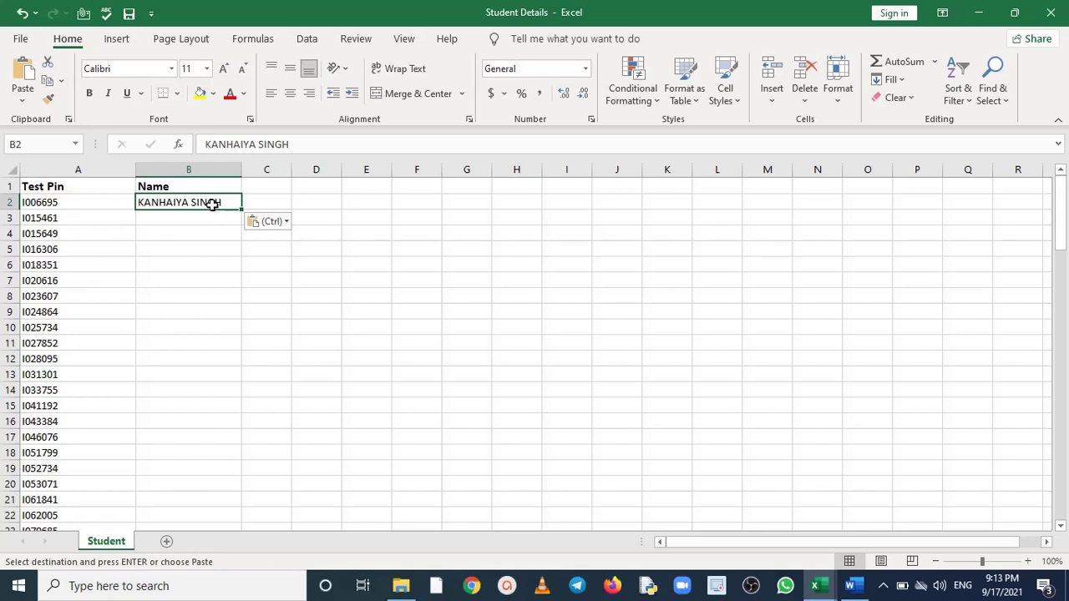
key("Delete")
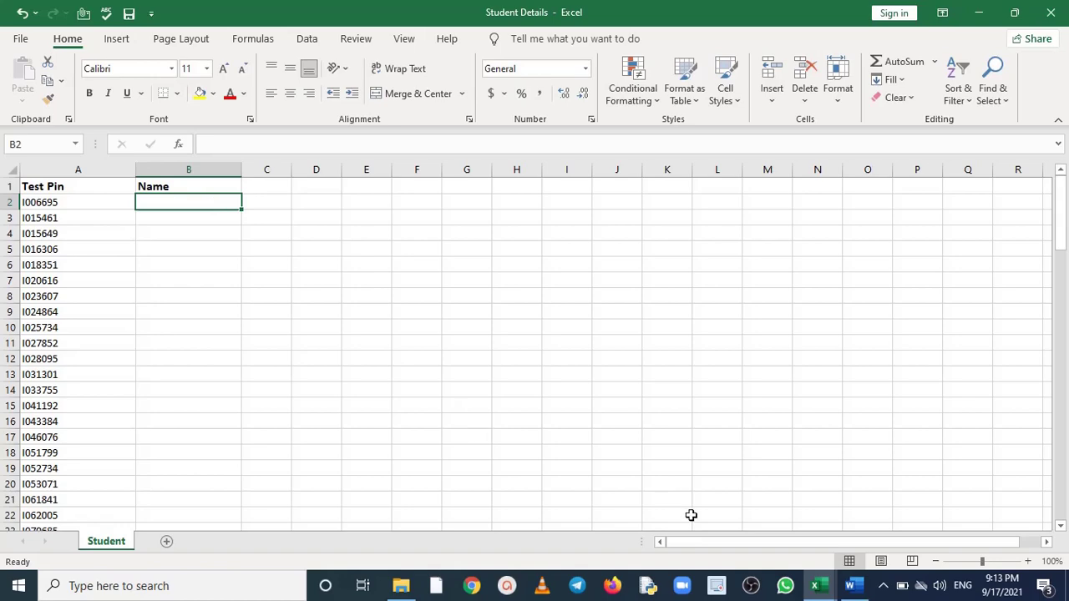
Compare the Student Details and Candidate Master workbooks, examining the Test Pin and Email Address columns in Candidate Master
mouse_move(822, 587)
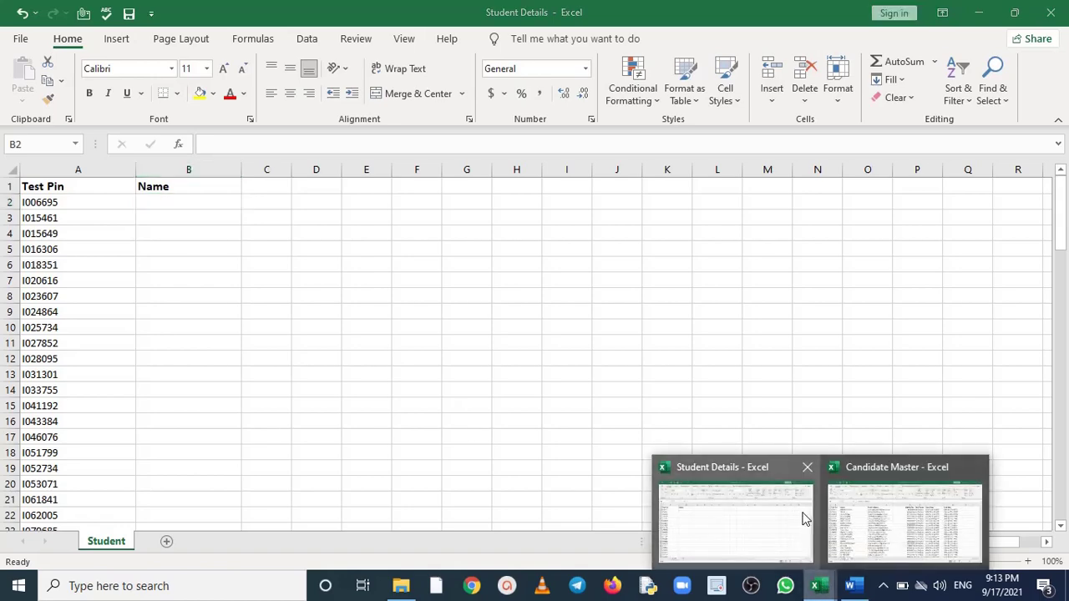
left_click(842, 516)
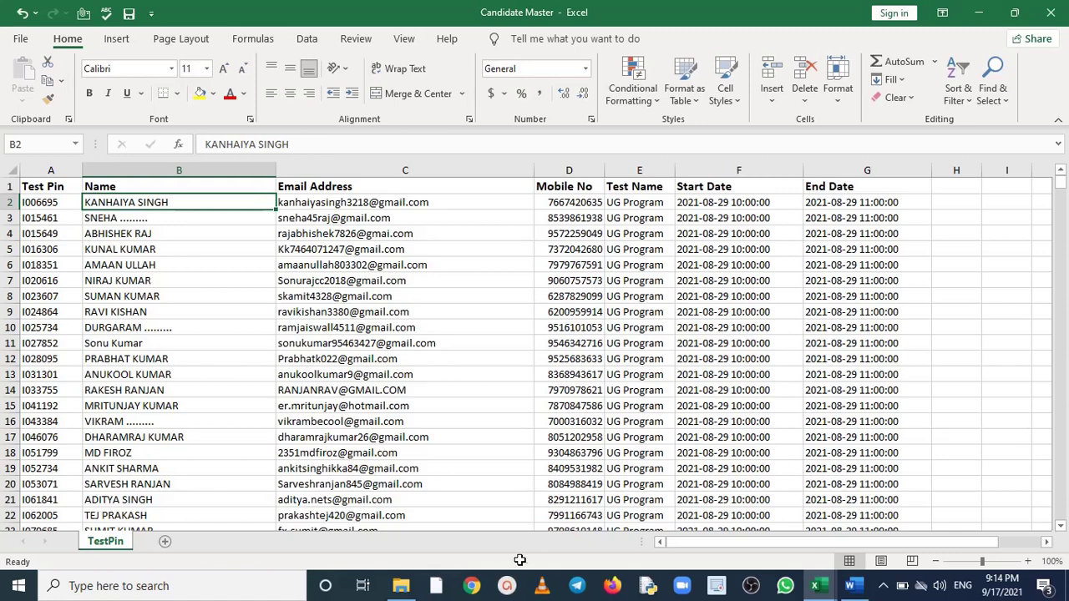
left_click(816, 587)
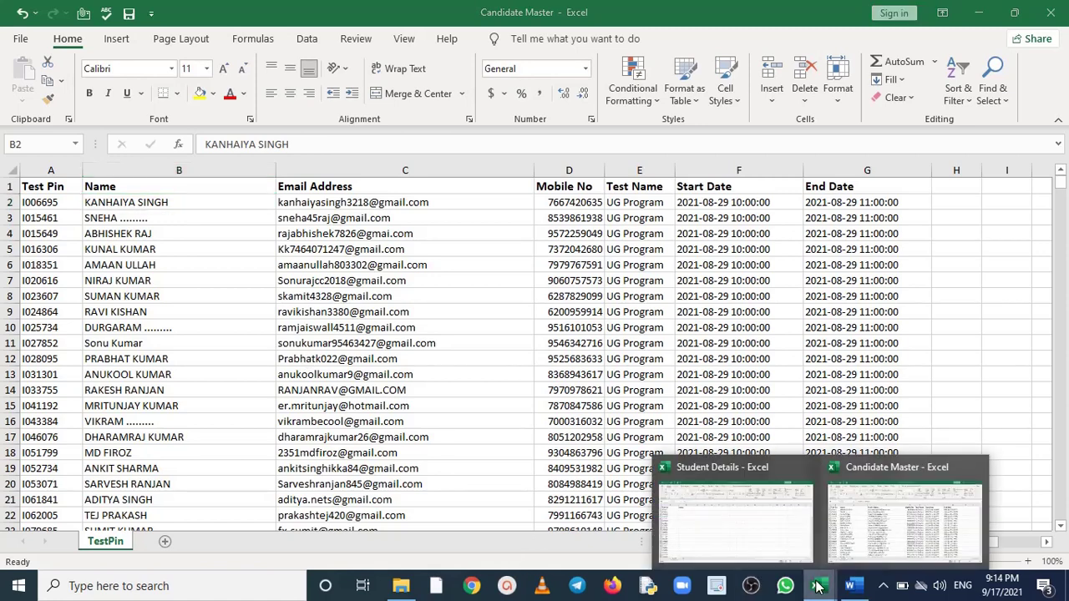
left_click(758, 538)
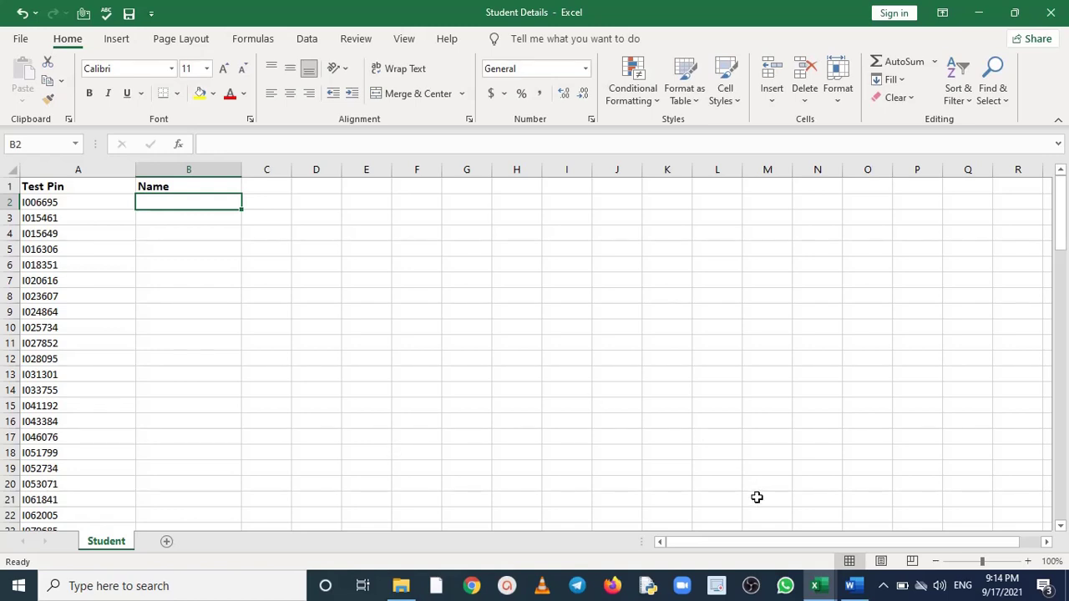
left_click(822, 589)
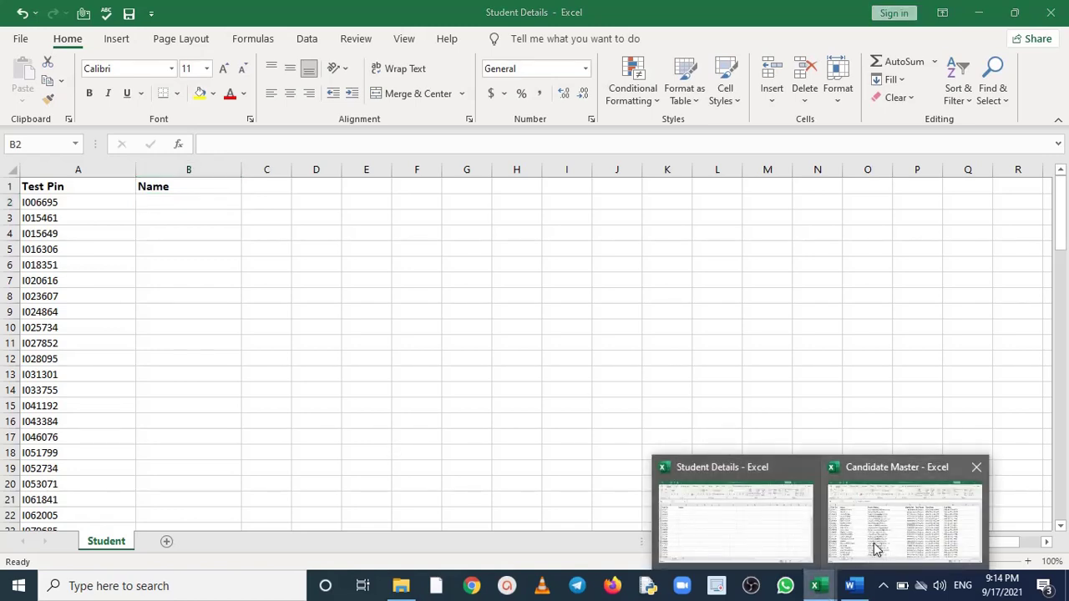
left_click(874, 543)
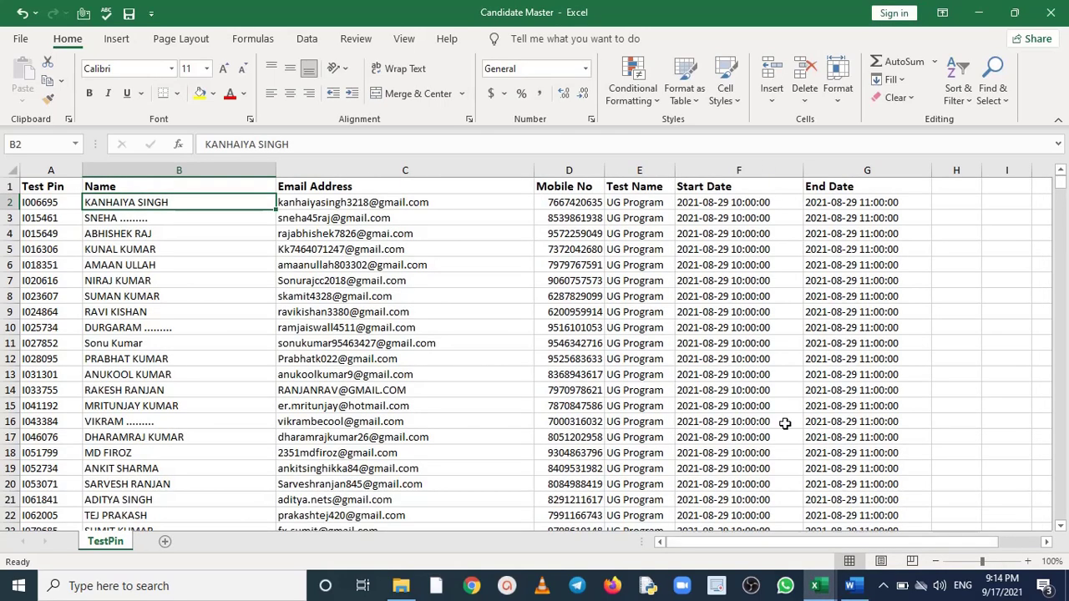
left_click(39, 172)
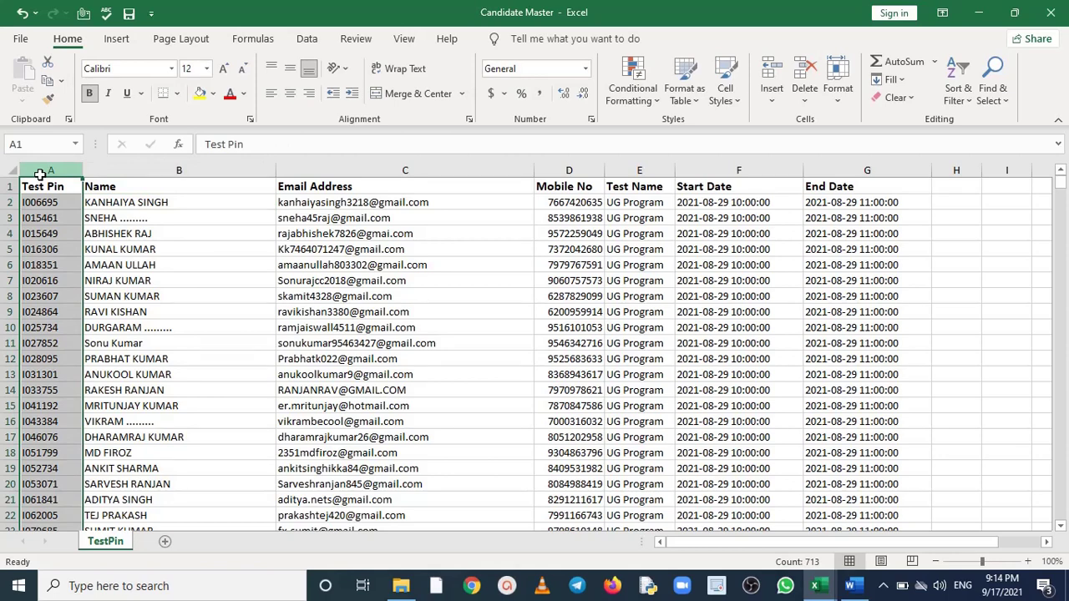
left_click(359, 170)
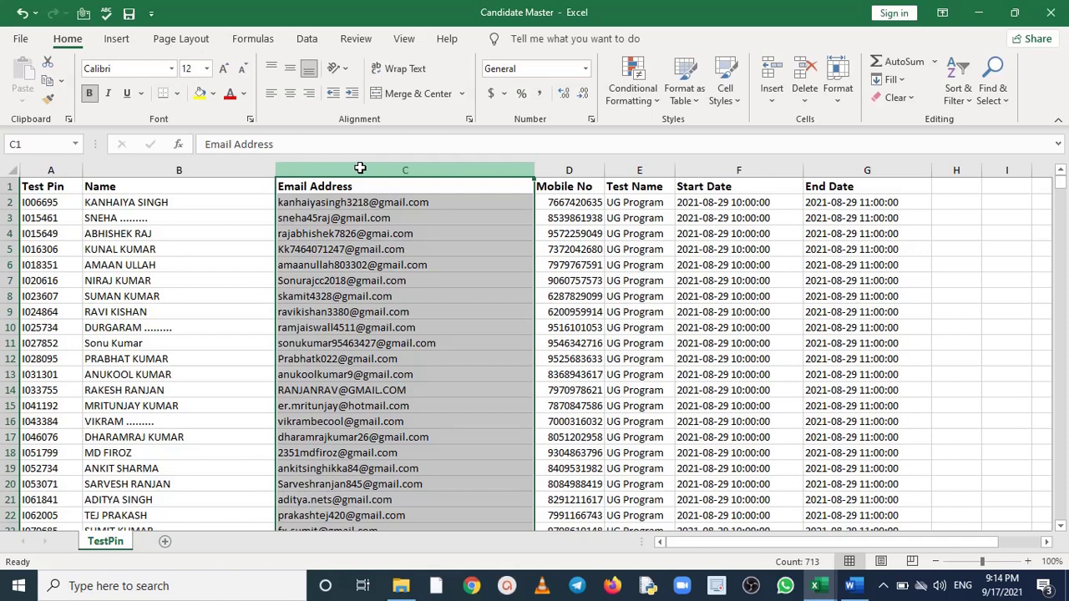
left_click(57, 168)
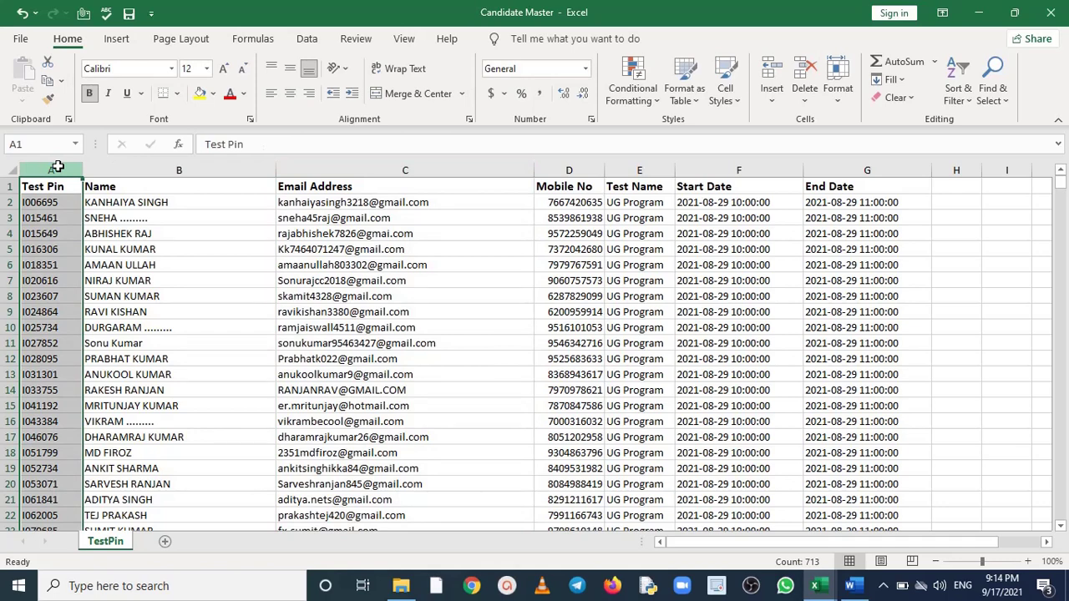
Return to Student Details and start a VLOOKUP formula in cell B2 with A2 as the lookup value
left_click(820, 587)
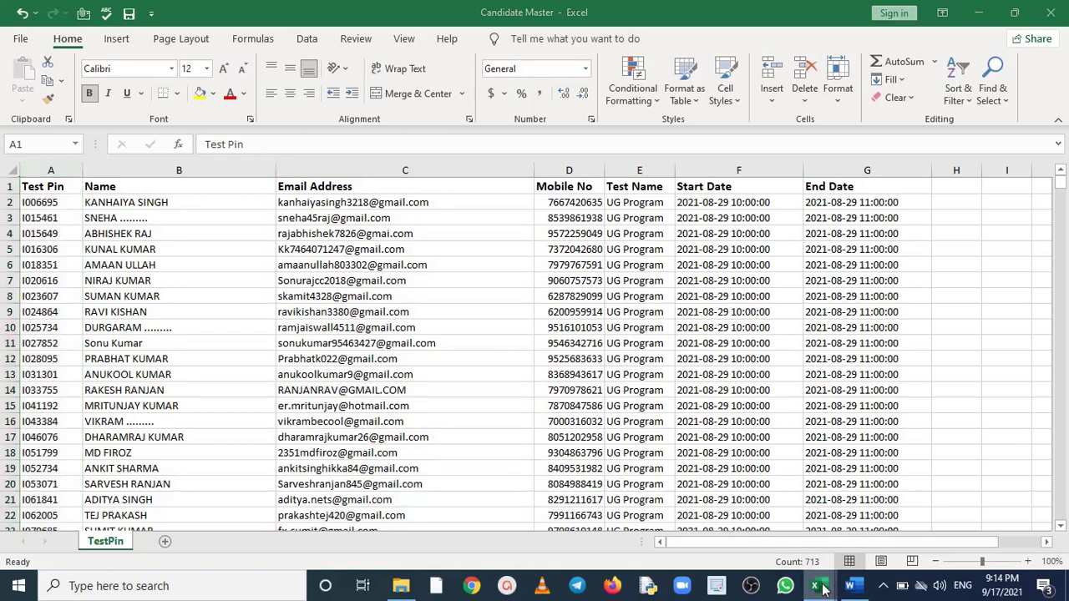
left_click(751, 551)
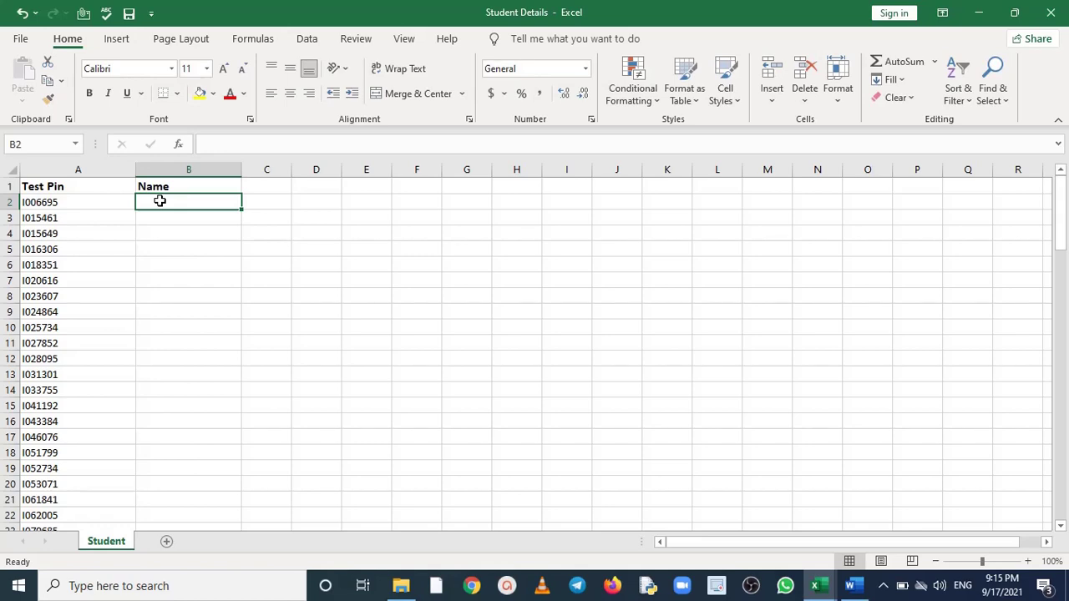
type("=")
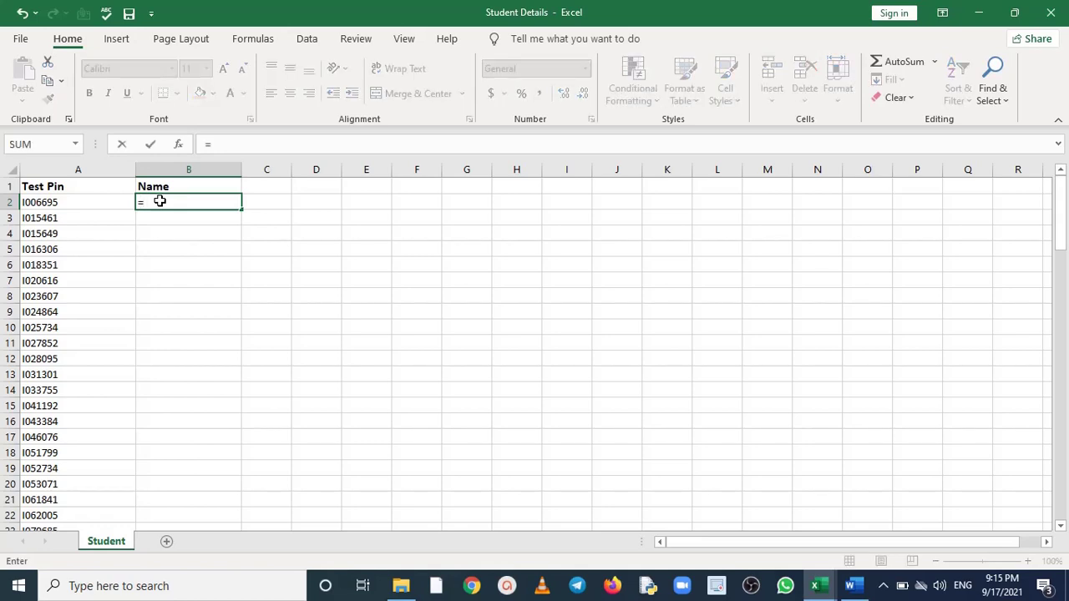
type("vloo")
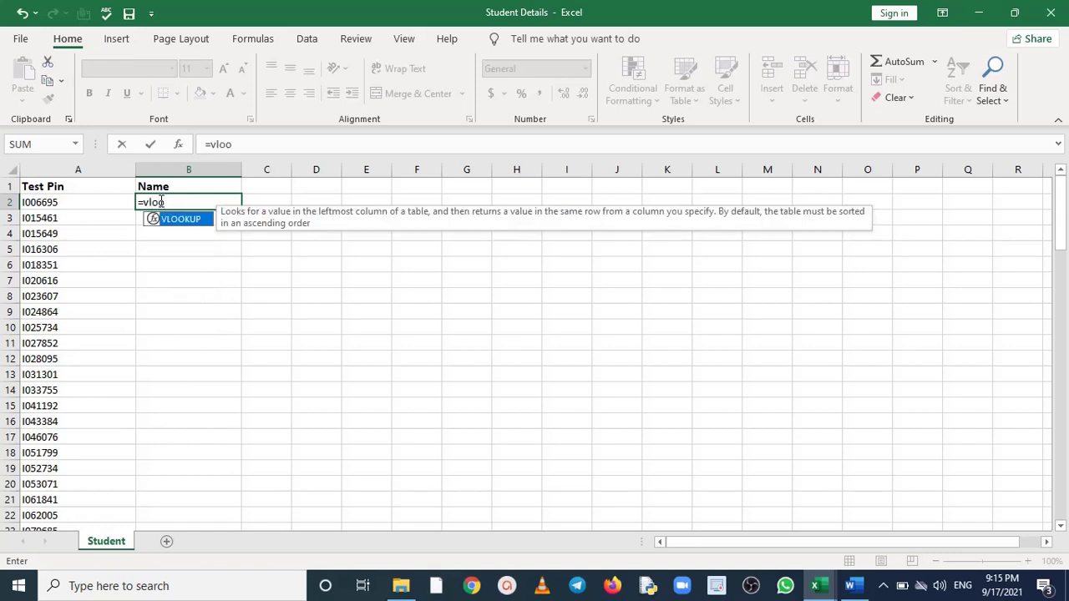
double_click(170, 221)
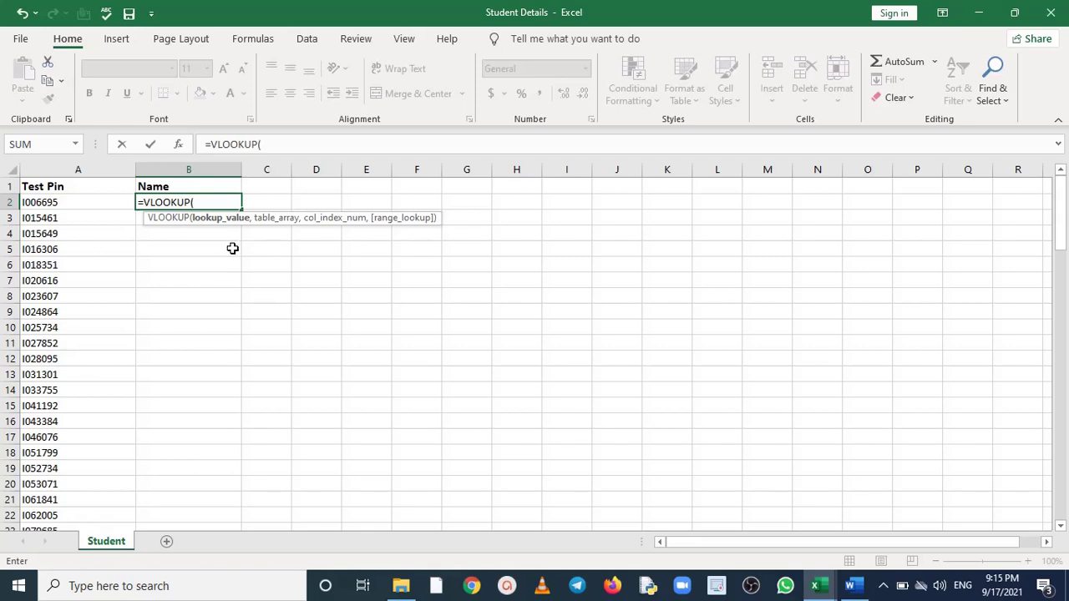
left_click(73, 202)
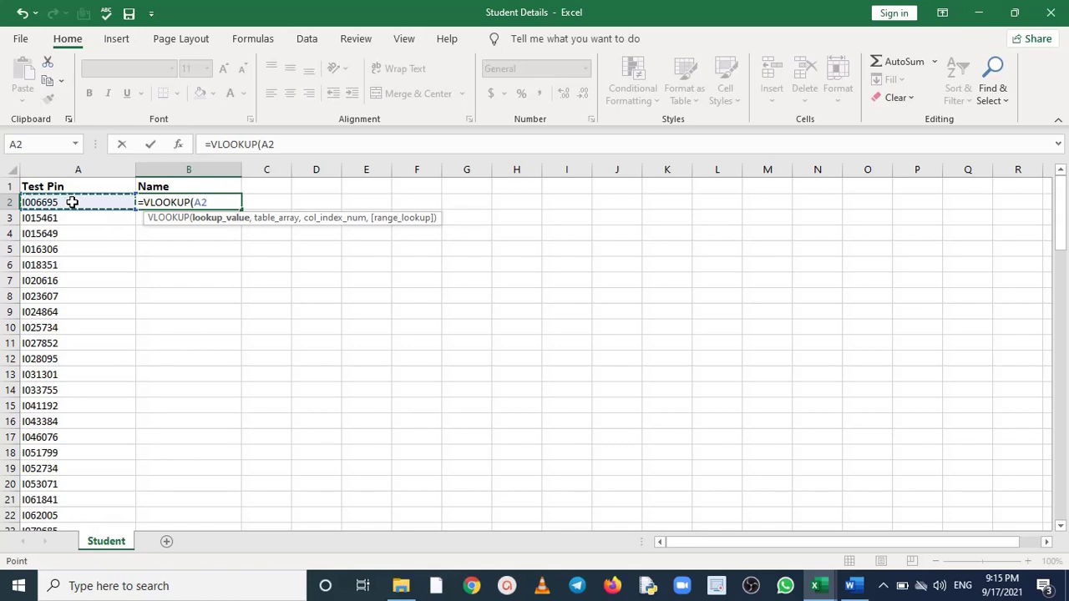
type(",")
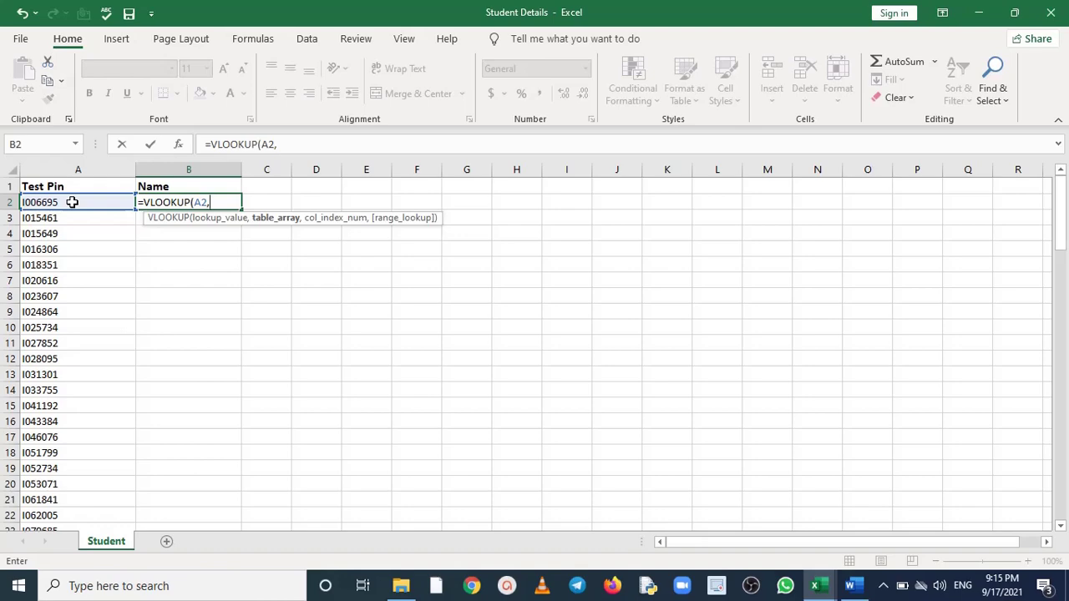
Set the formula's table array to the entire TestPin sheet of the Candidate Master workbook
key("ctrl+Tab")
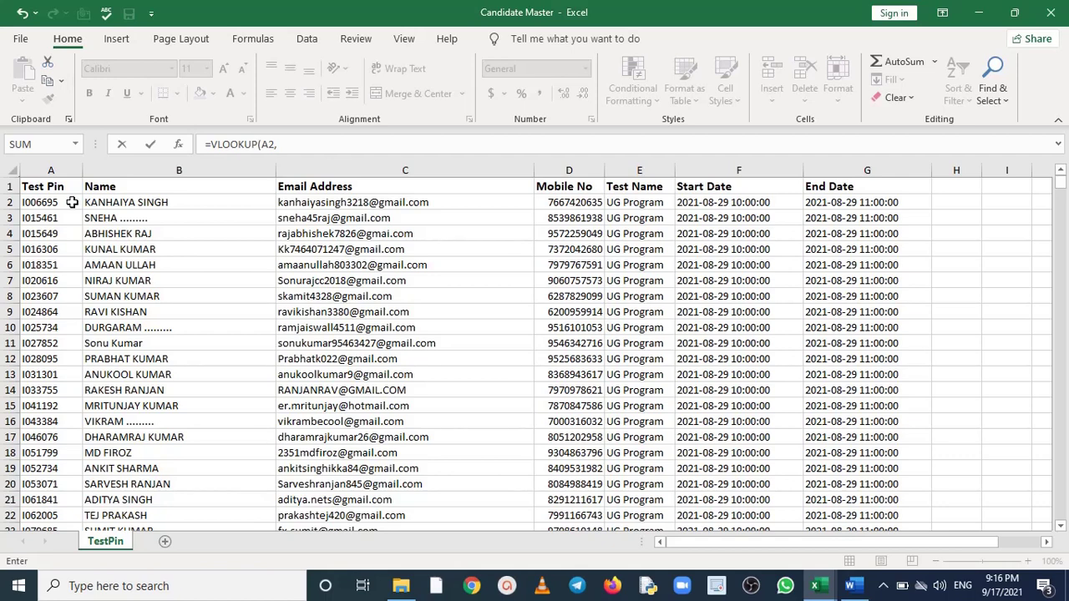
left_click(296, 142)
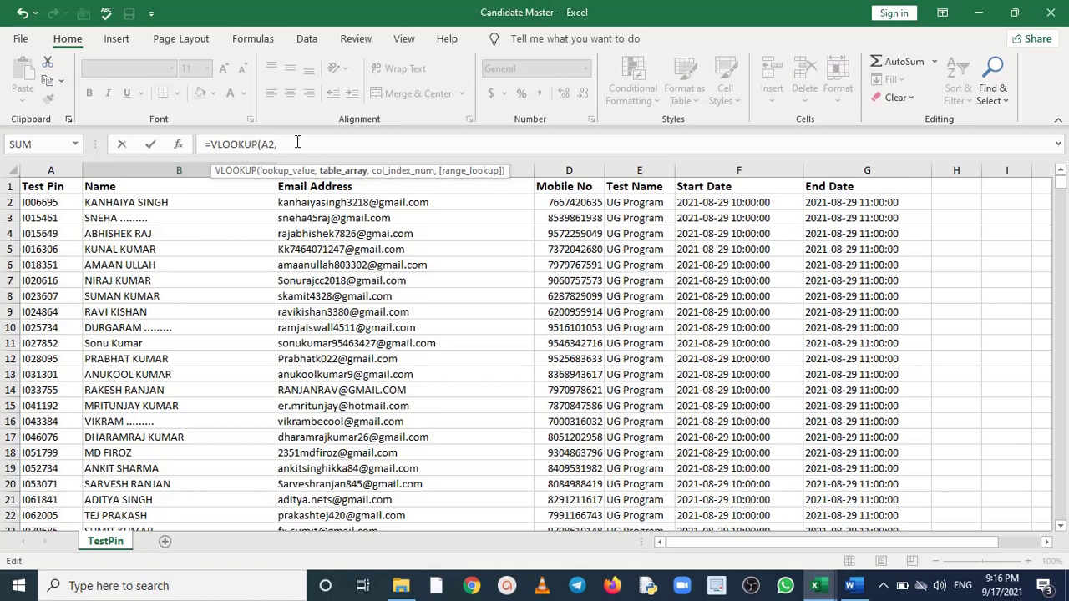
left_click(14, 174)
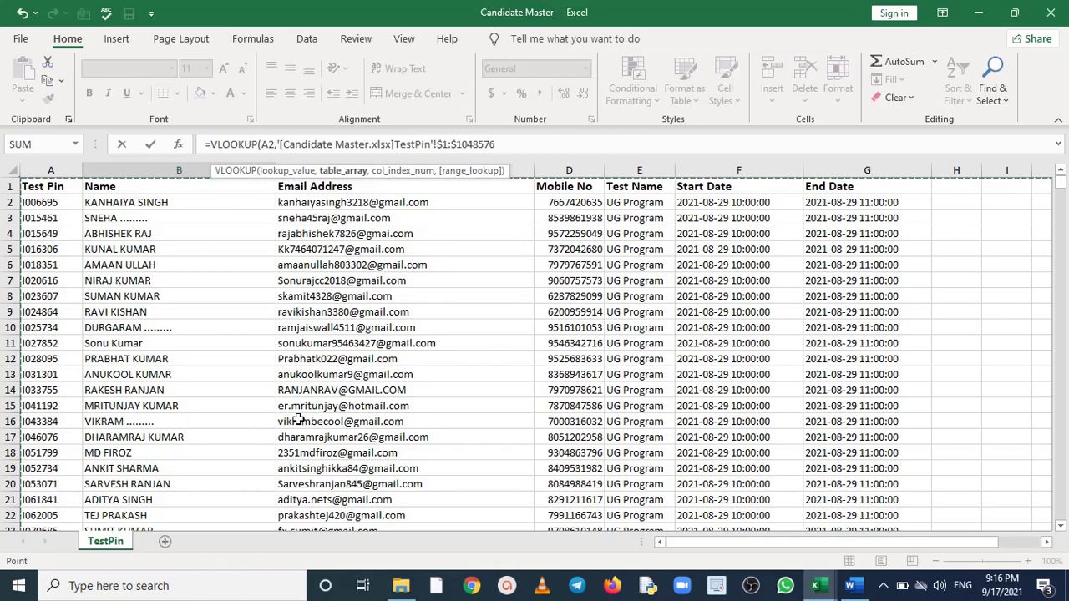
Complete the VLOOKUP formula with column index 2 and range lookup TRUE, and enter it in B2 of Student Details
type(",2")
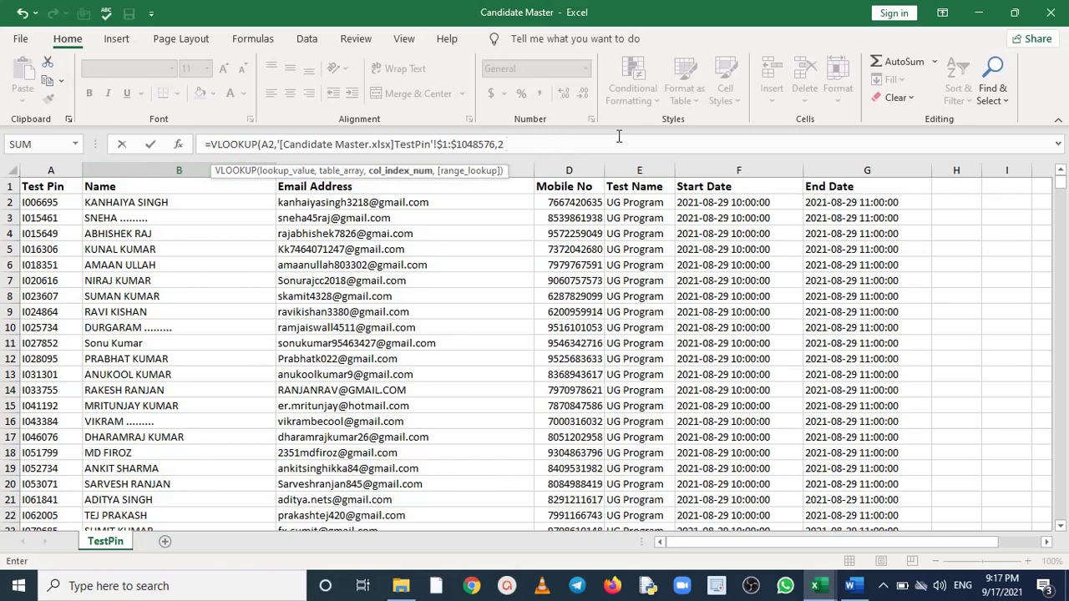
type(",")
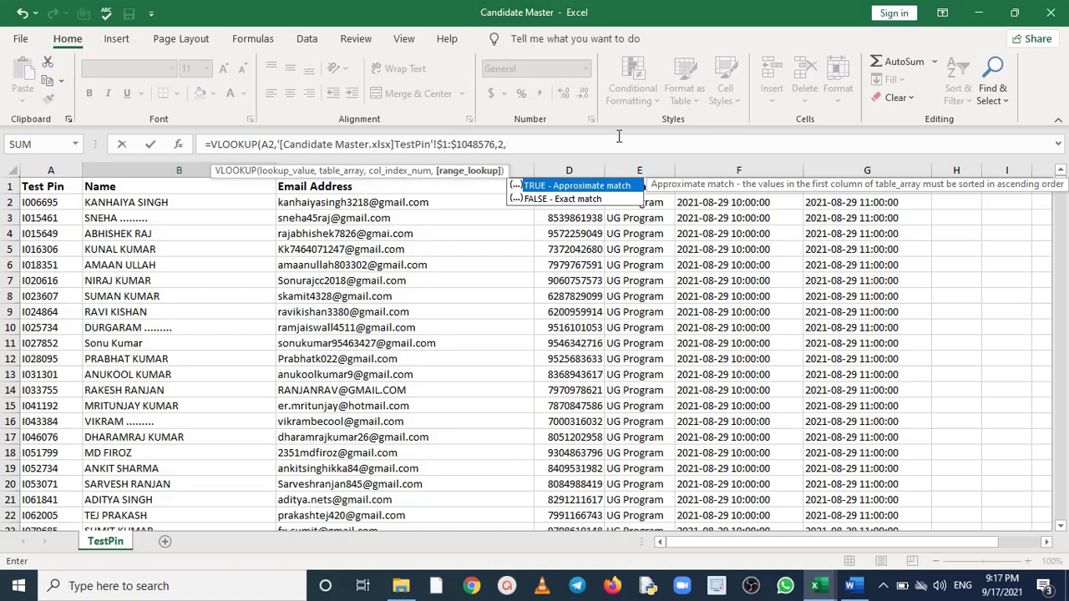
type("true")
type(")")
key("ctrl+Tab")
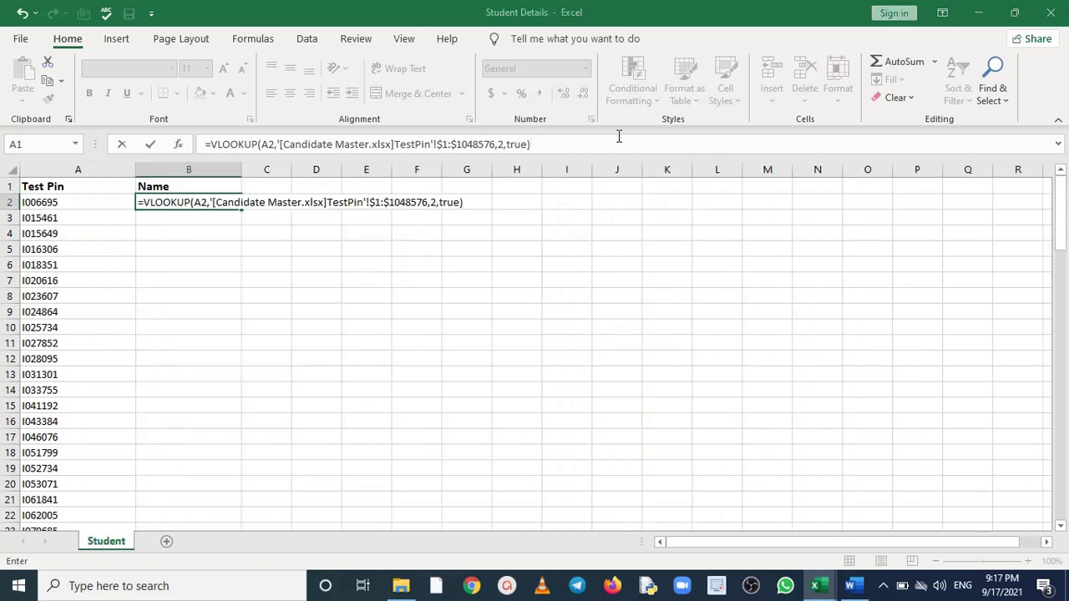
key("Return")
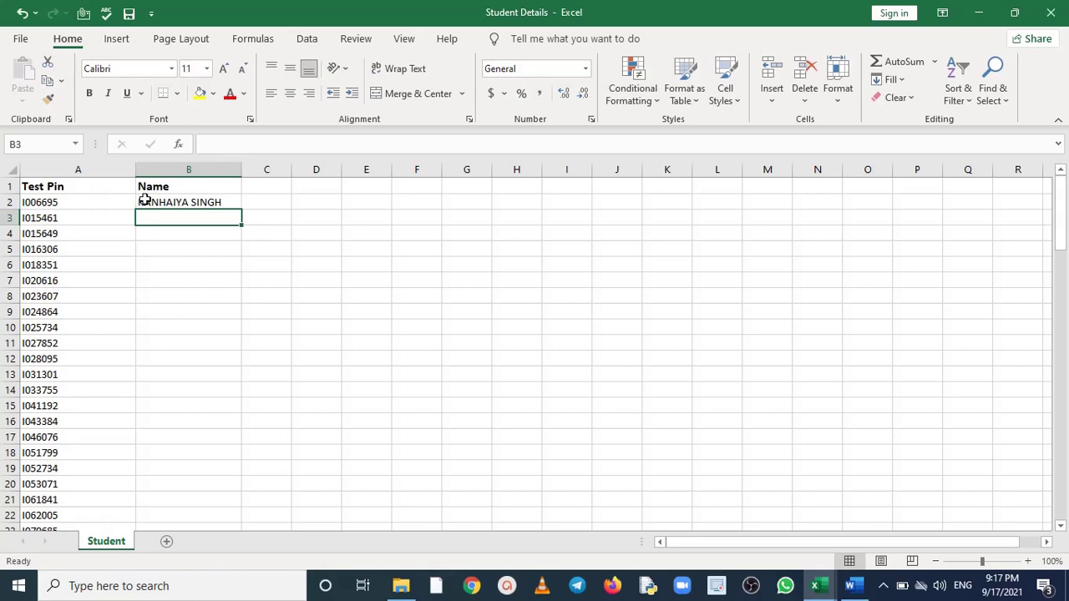
Fill the VLOOKUP formula from B2 down the Name column for all listed test pins
left_click(225, 200)
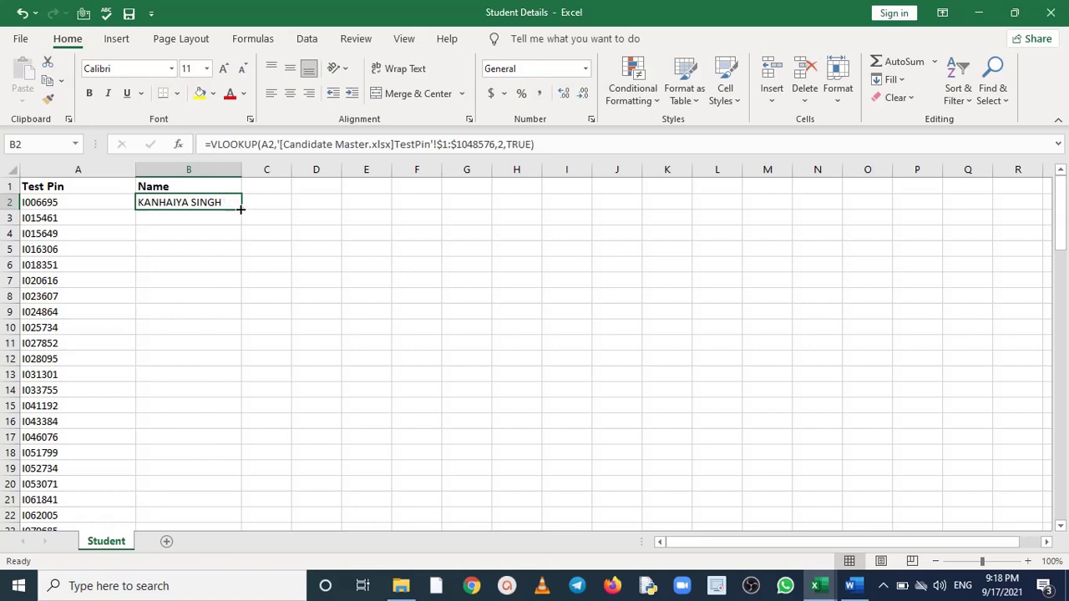
double_click(240, 209)
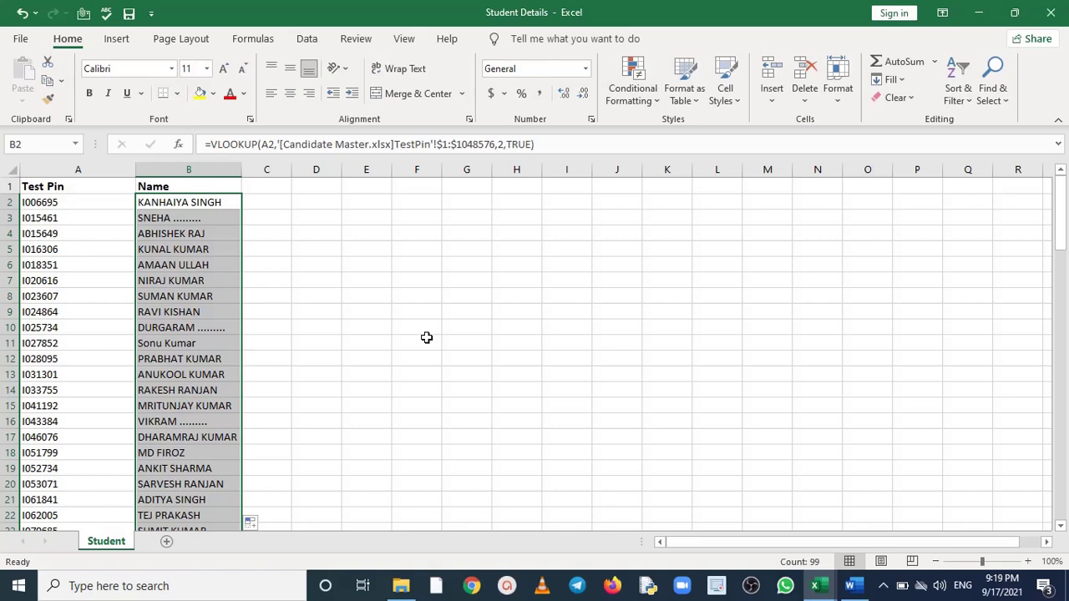
Set the column index in the B2 VLOOKUP formula to 3 to return the email address
left_click(501, 144)
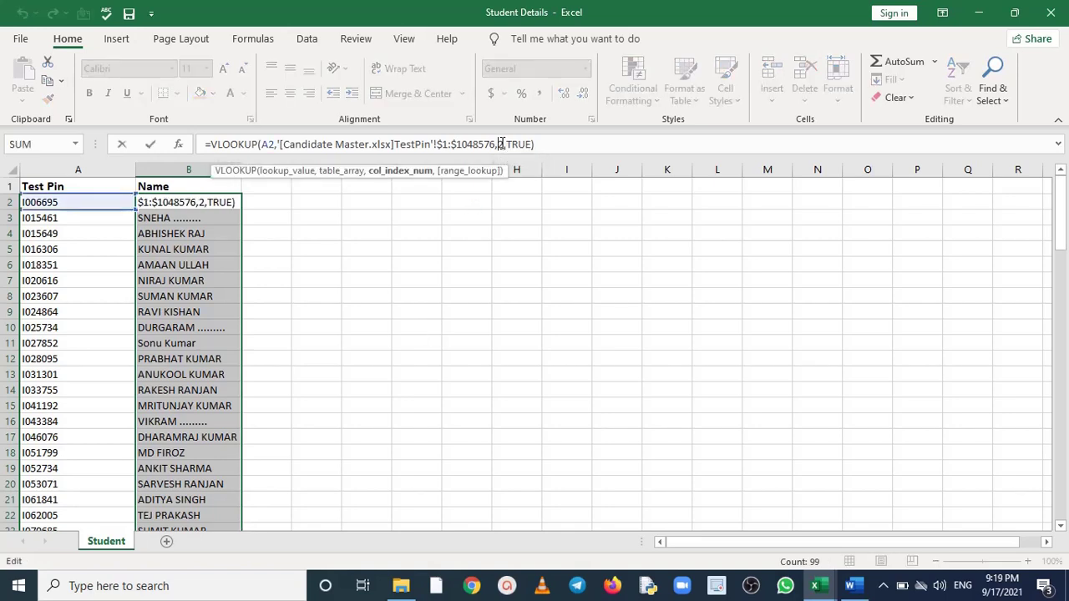
key("BackSpace")
type("3")
key("Return")
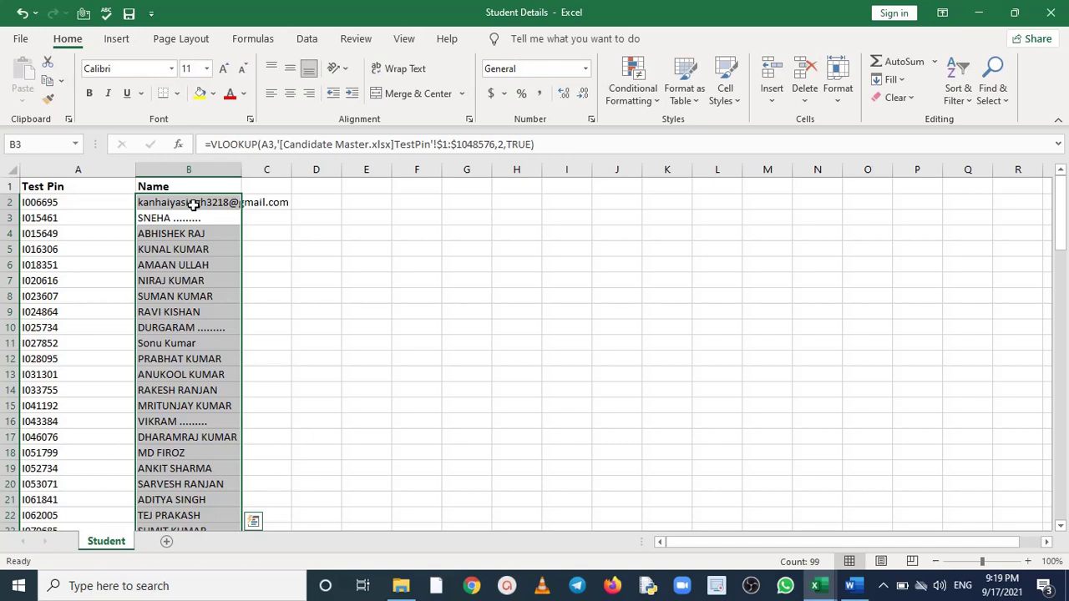
Set the column index in the B2 VLOOKUP formula back to 2 to return the name
left_click(193, 205)
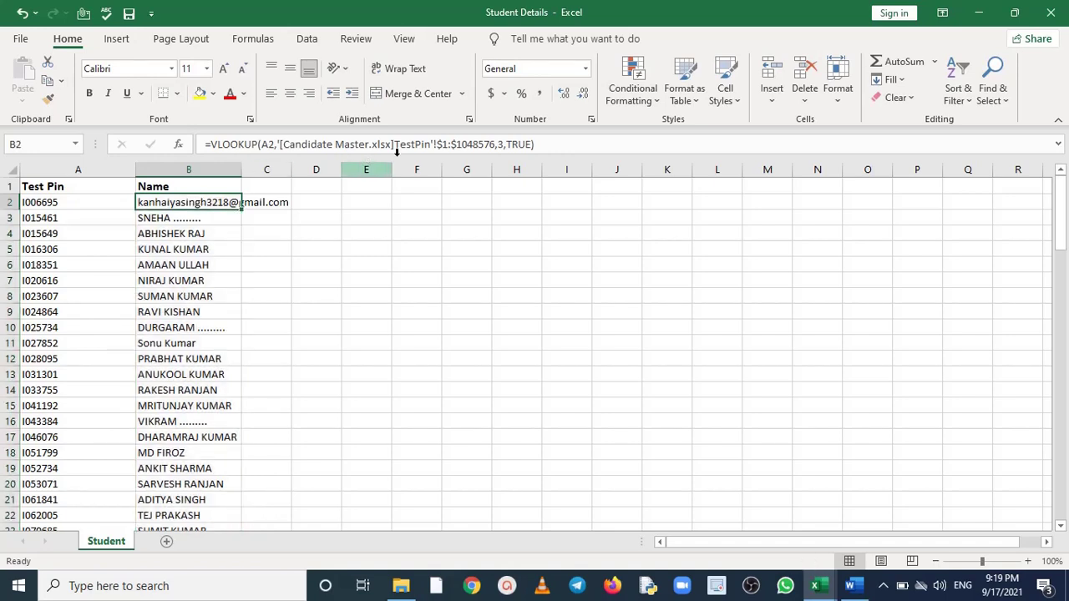
left_click(502, 144)
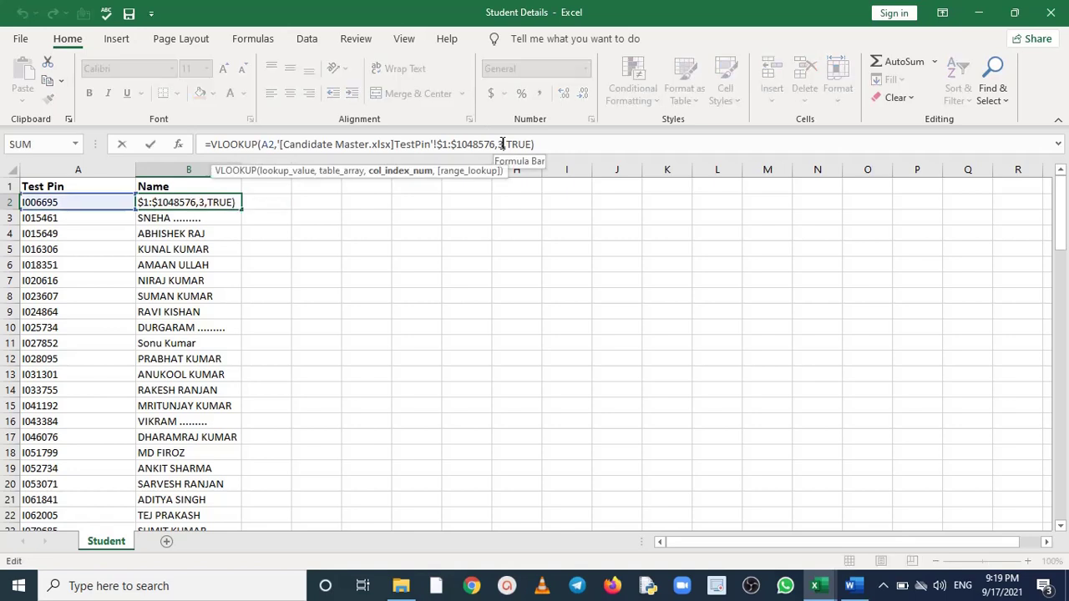
key("BackSpace")
type("2")
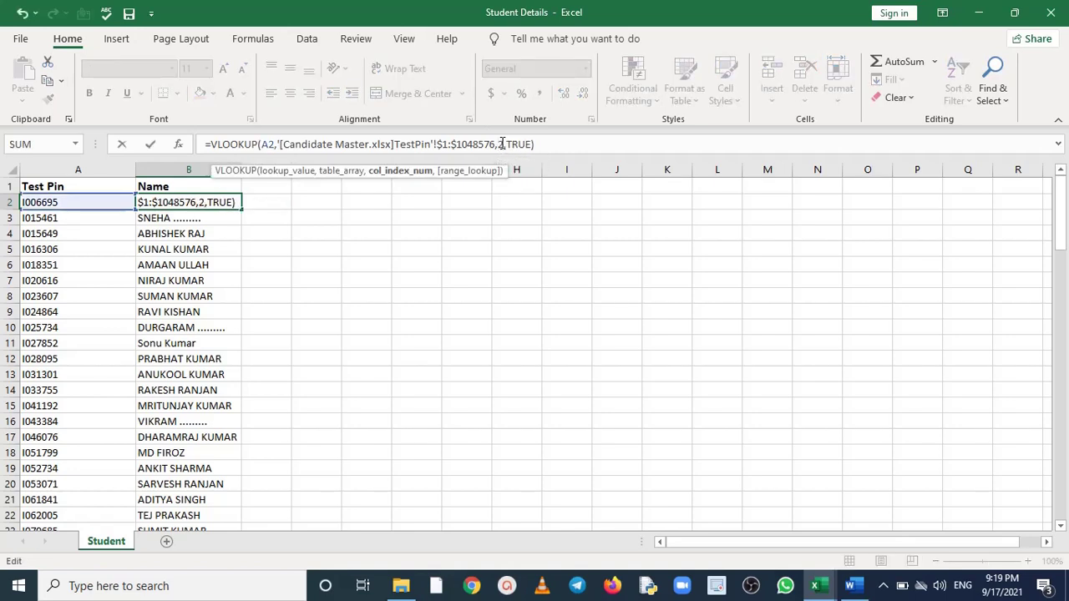
key("Return")
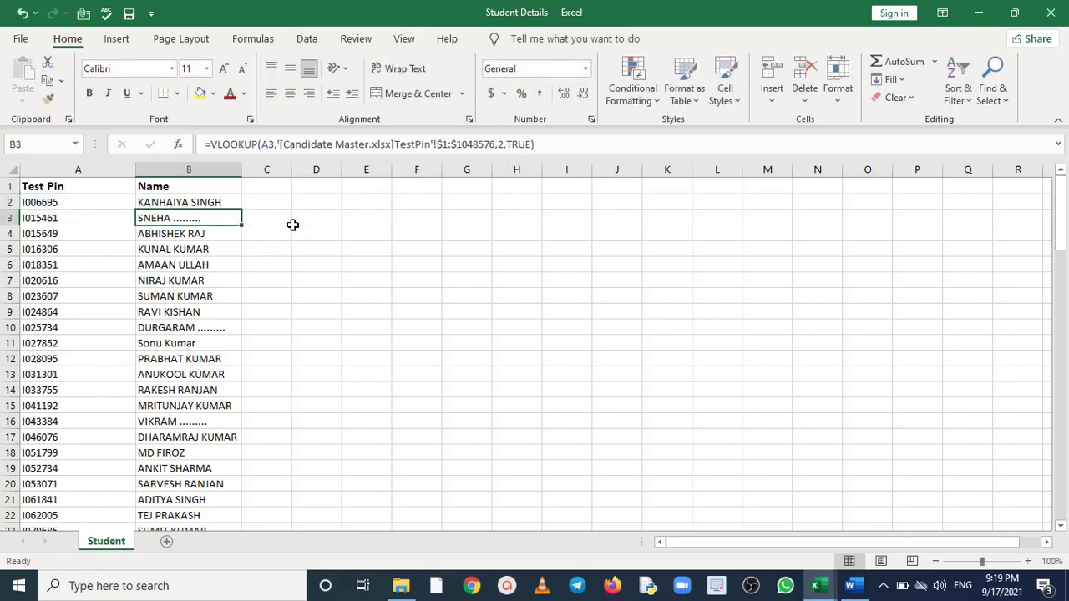